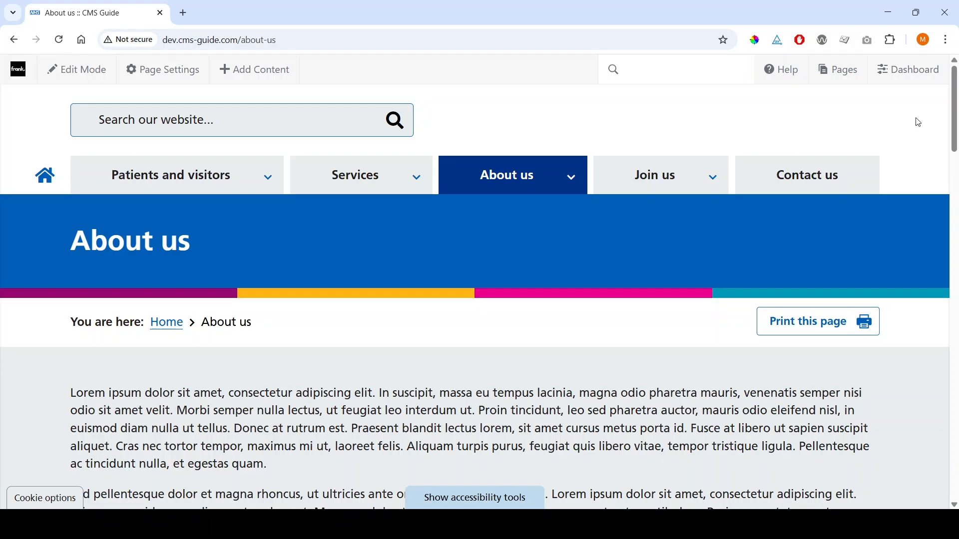
Step: Open the site's File Manager from the dashboard and look through its list of top-level folders
{"action": "left_click", "coordinate": [908, 76]}
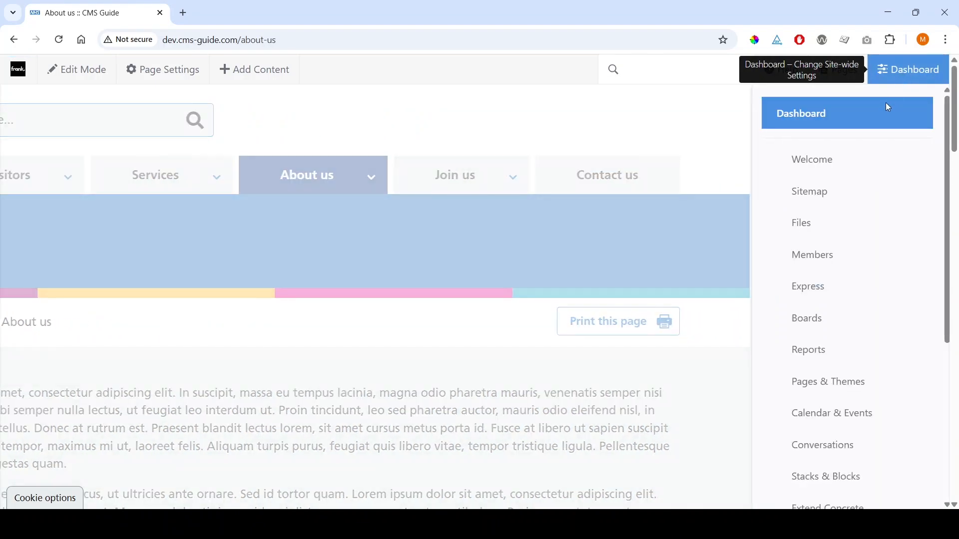
{"action": "left_click", "coordinate": [849, 228]}
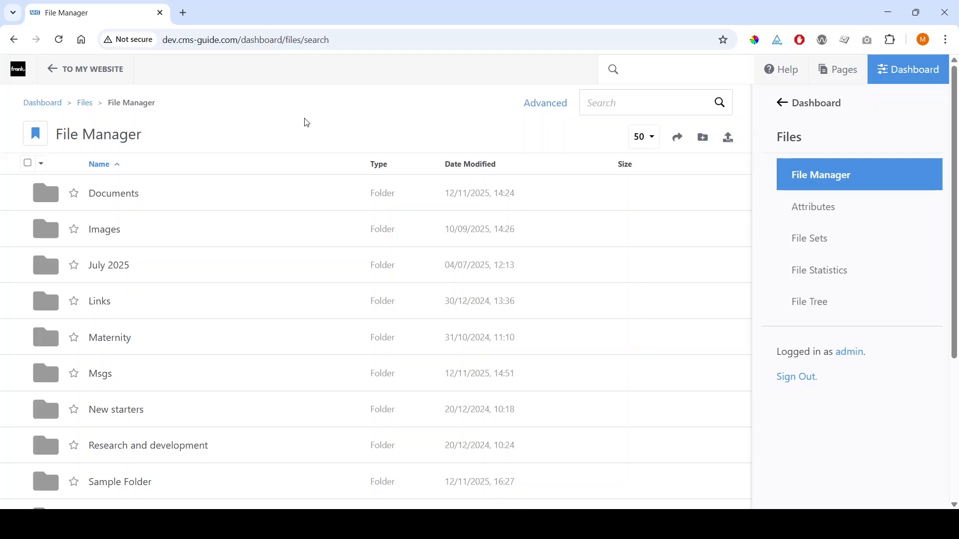
{"action": "scroll", "coordinate": [307, 123], "scroll_direction": "down", "scroll_amount": 4}
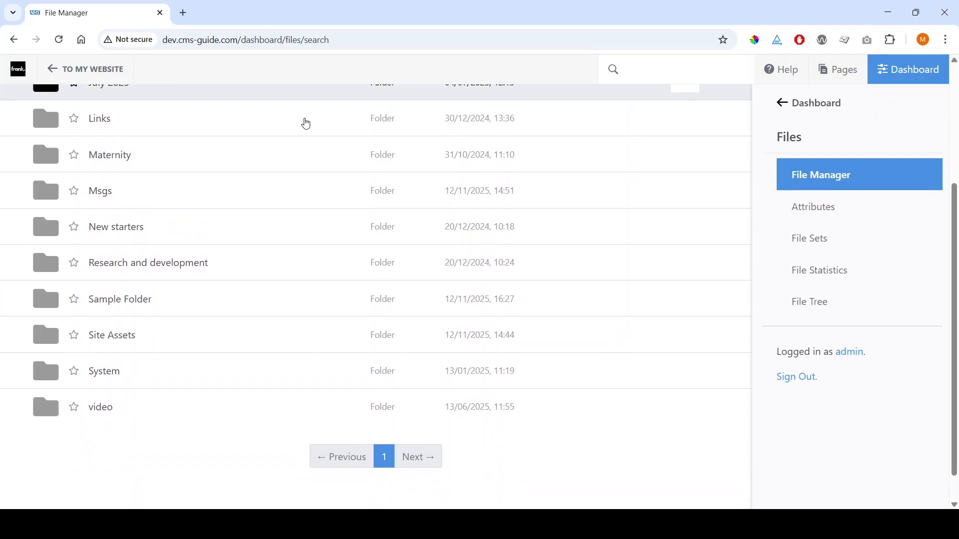
{"action": "scroll", "coordinate": [305, 123], "scroll_direction": "up", "scroll_amount": 3}
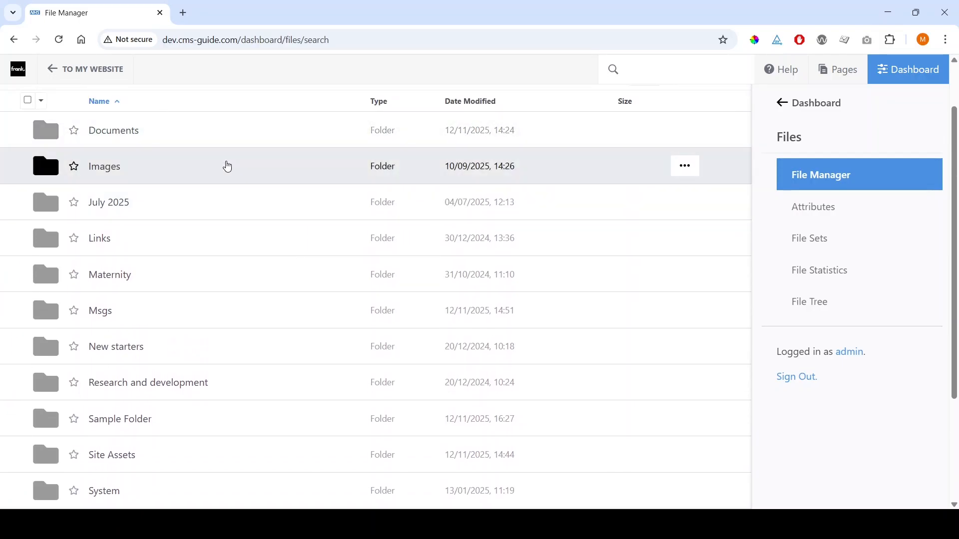
{"action": "scroll", "coordinate": [258, 227], "scroll_direction": "up", "scroll_amount": 2}
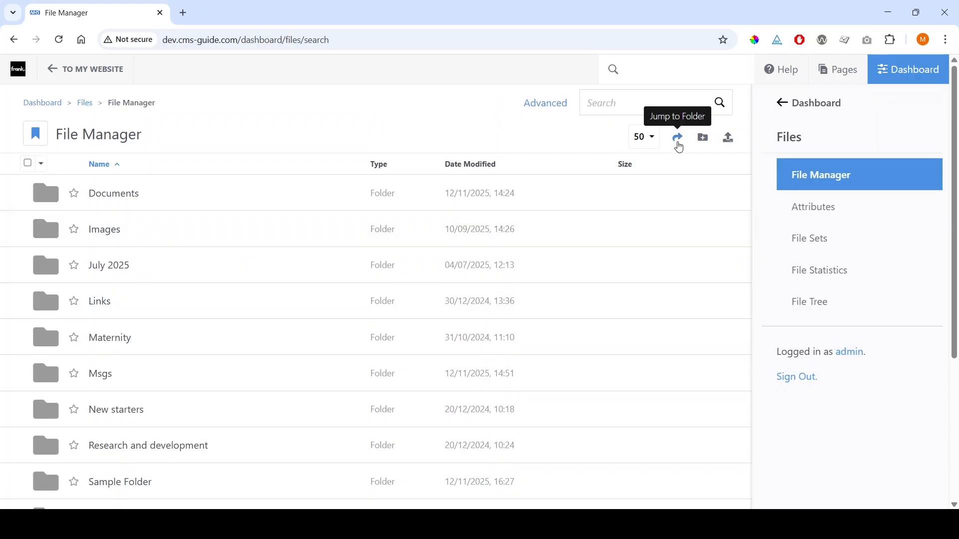
Step: View the folder tree with Jump to Folder, expand Sample Folder to see its subfolders, and close the tree
{"action": "left_click", "coordinate": [679, 141]}
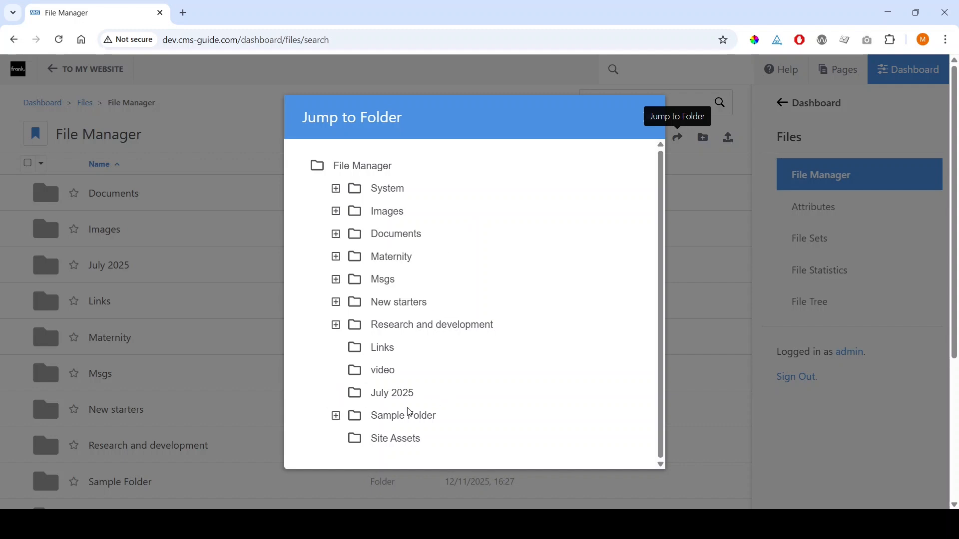
{"action": "left_click", "coordinate": [337, 419]}
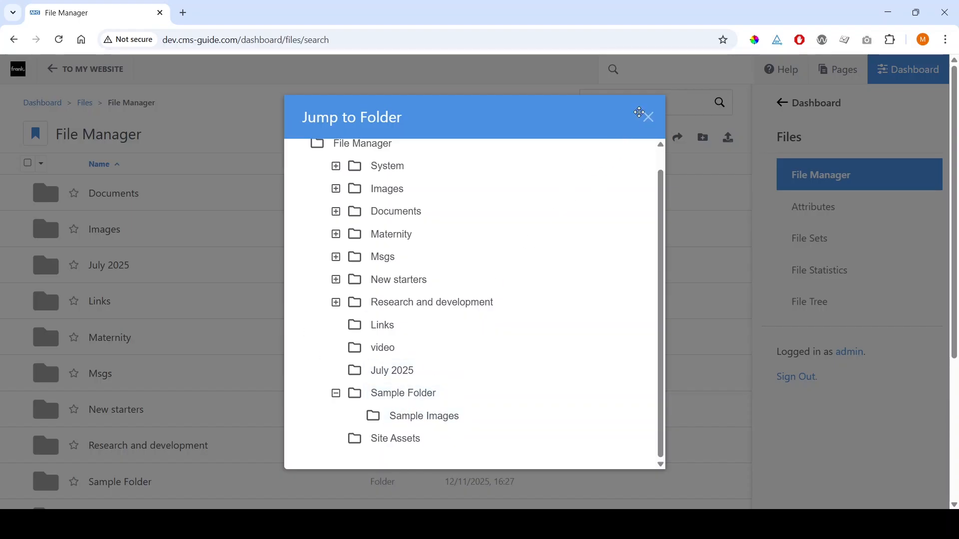
{"action": "left_click", "coordinate": [647, 117]}
Step: Open Sample Folder from the File Manager's folder list
{"action": "scroll", "coordinate": [253, 236], "scroll_direction": "down", "scroll_amount": 3}
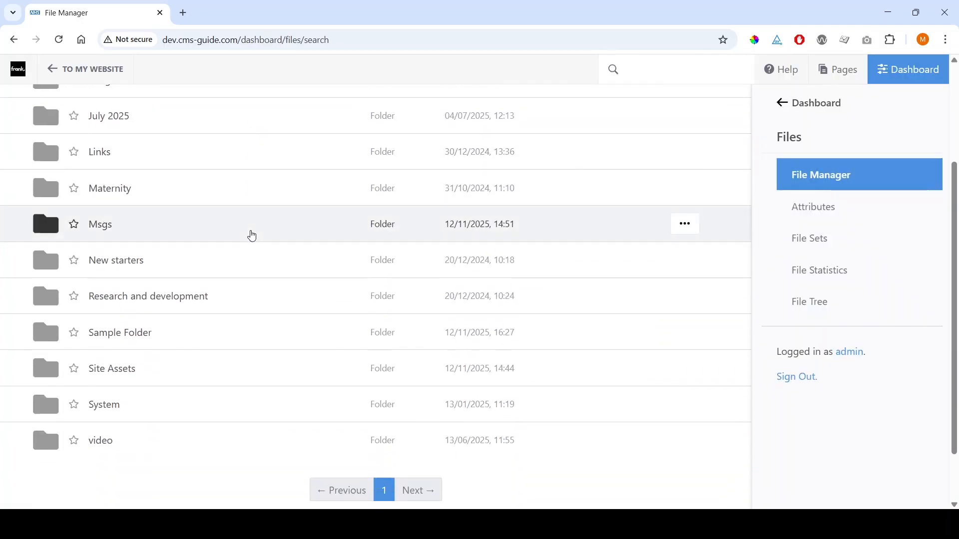
{"action": "scroll", "coordinate": [252, 236], "scroll_direction": "down", "scroll_amount": 1}
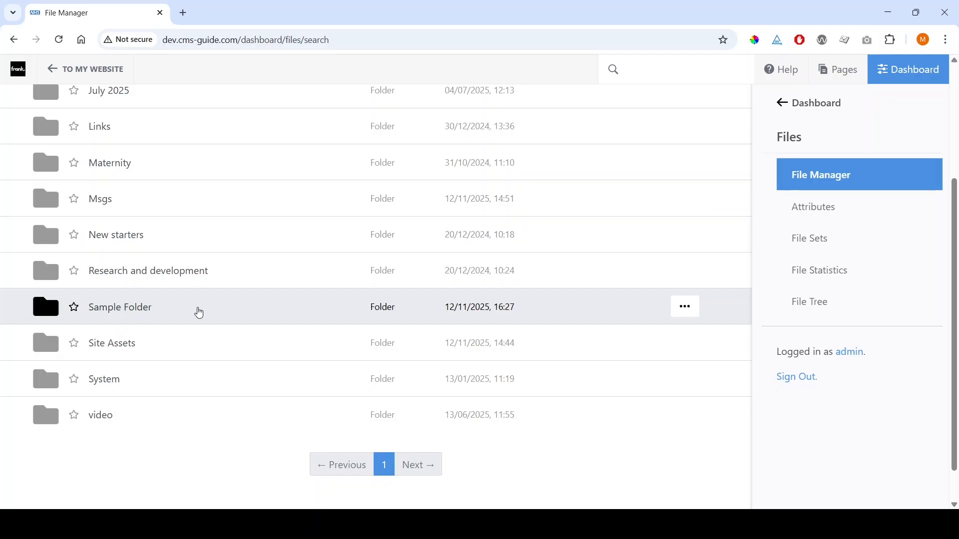
{"action": "left_click", "coordinate": [199, 313]}
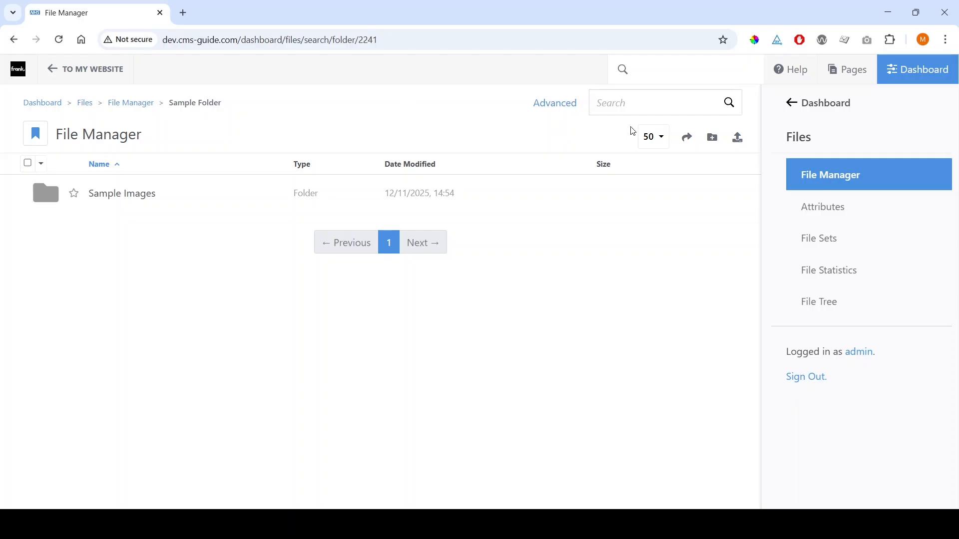
Step: Upload the six placeholder files from the computer into Sample Folder: one Word, one PowerPoint, one Excel and three PDF documents
{"action": "left_click", "coordinate": [740, 146]}
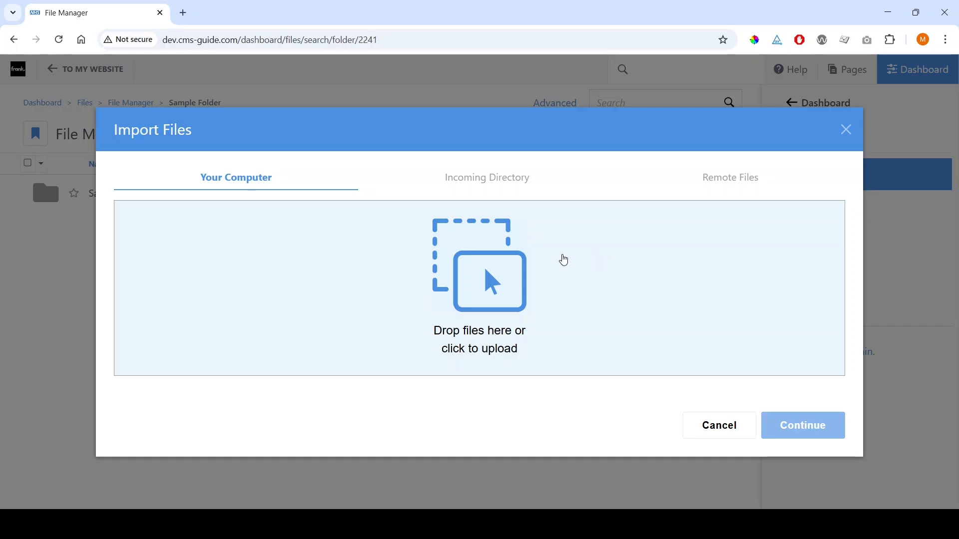
{"action": "left_click", "coordinate": [502, 260]}
{"action": "left_click", "coordinate": [712, 434]}
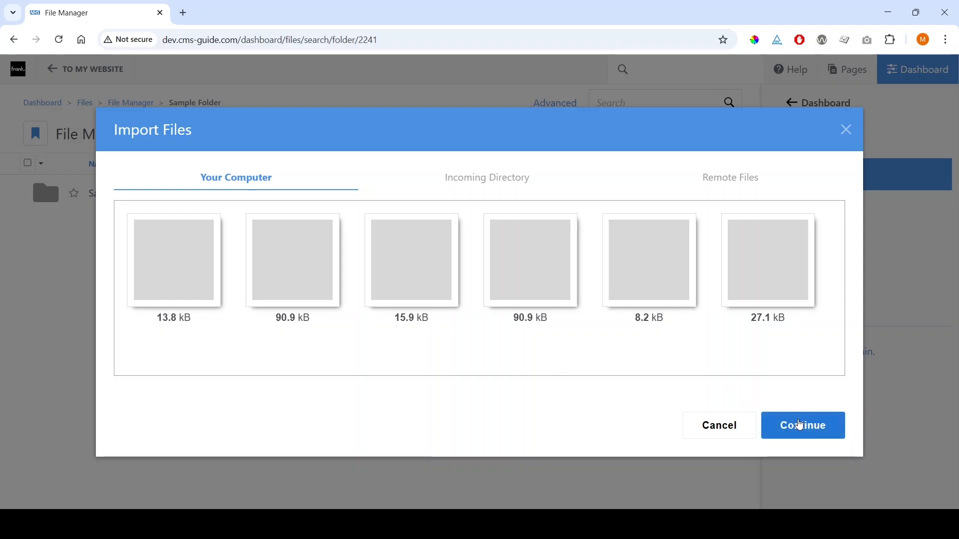
{"action": "left_click", "coordinate": [799, 425]}
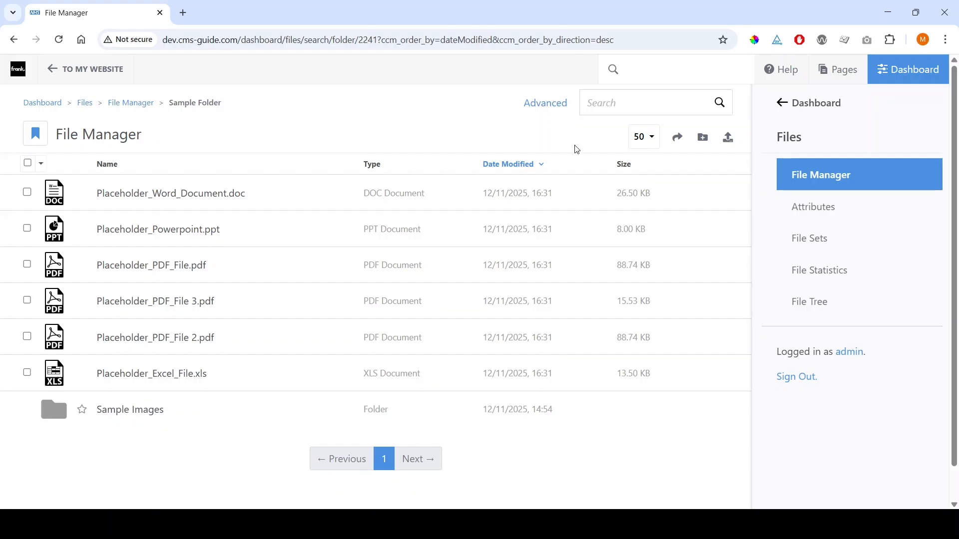
Step: Add a folder named Sample Documents inside Sample Folder, using the default storage location
{"action": "left_click", "coordinate": [705, 143]}
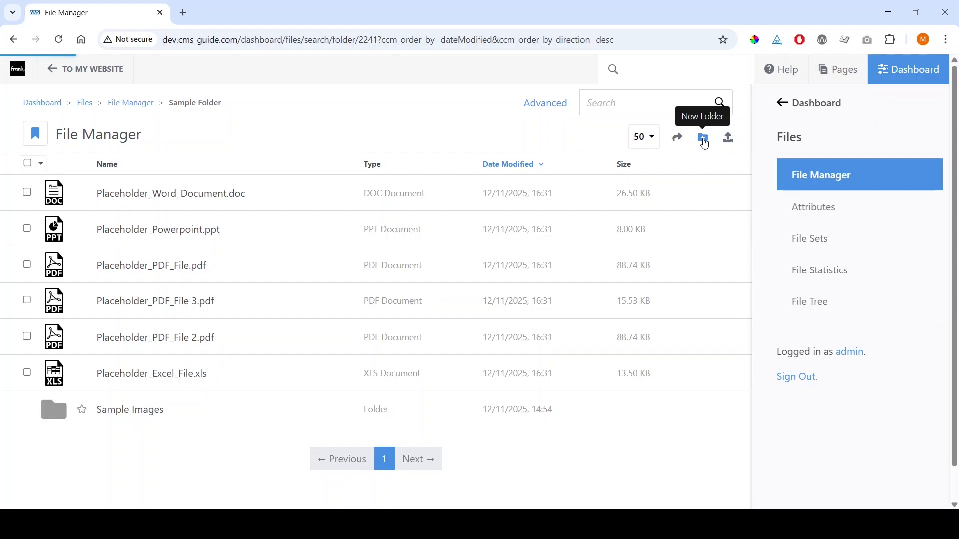
{"action": "type", "text": "Sam"}
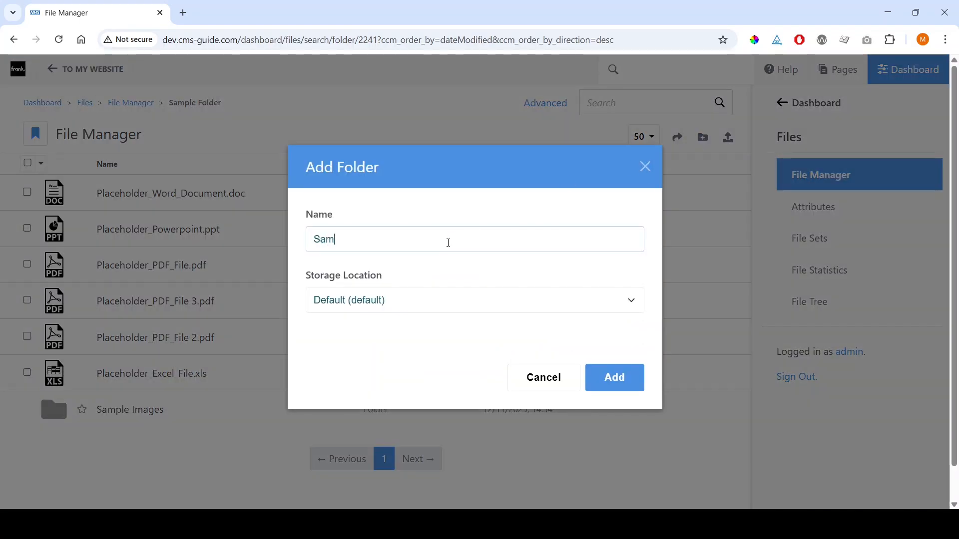
{"action": "type", "text": "ple Documents"}
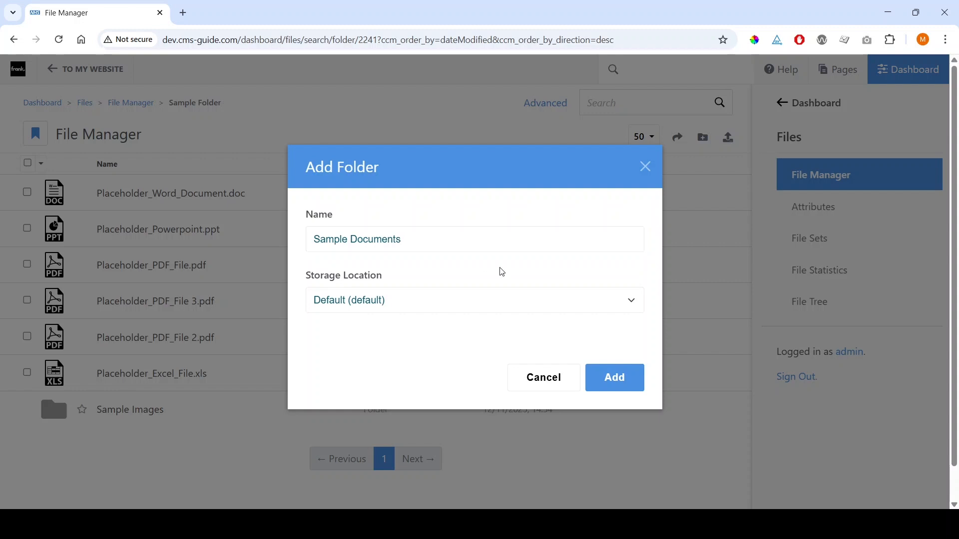
{"action": "left_click", "coordinate": [616, 381]}
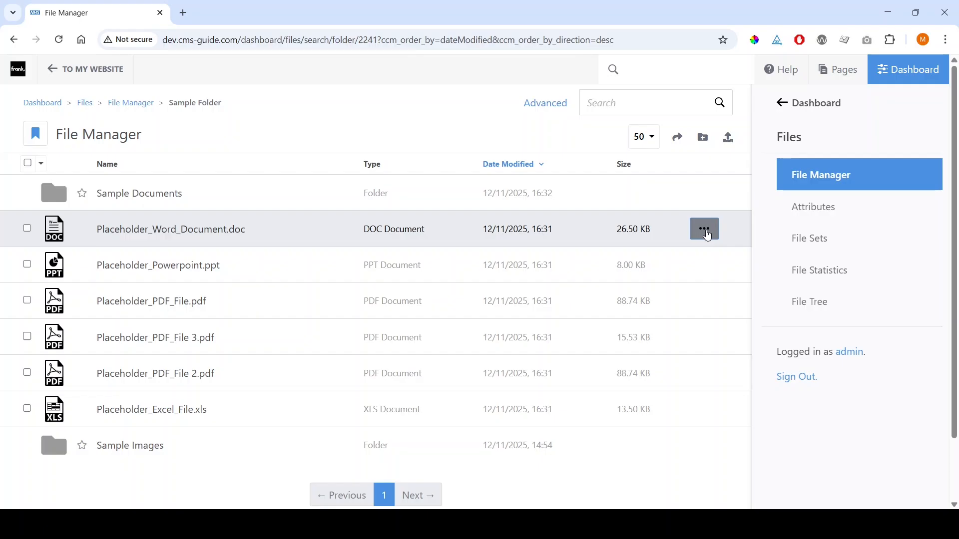
Step: Move Placeholder_Word_Document.doc into the Sample Documents folder inside Sample Folder
{"action": "left_click", "coordinate": [707, 232]}
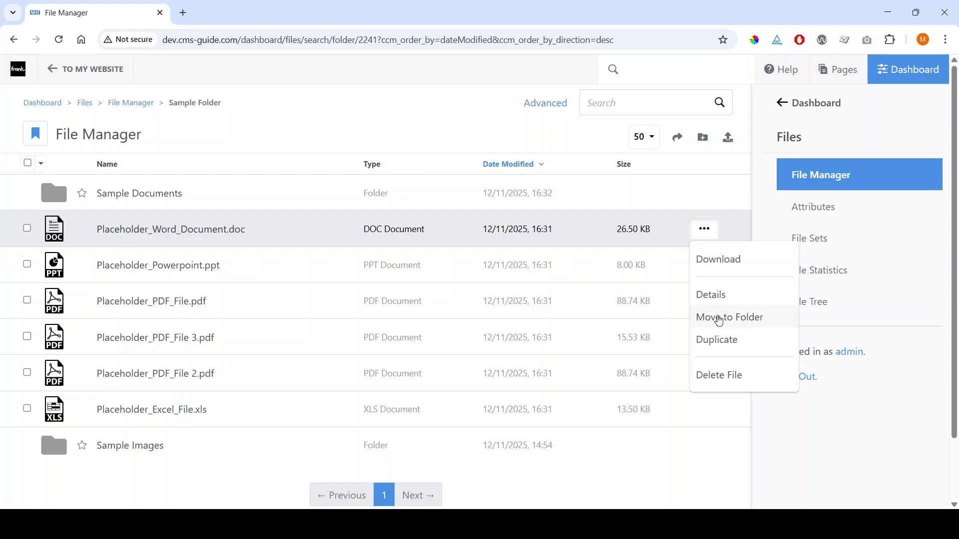
{"action": "left_click", "coordinate": [720, 318]}
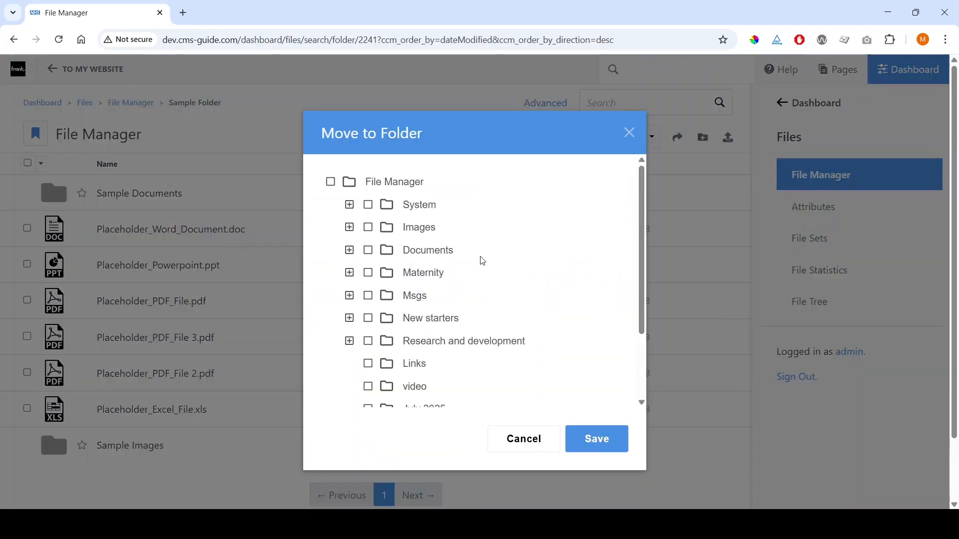
{"action": "scroll", "coordinate": [472, 255], "scroll_direction": "down", "scroll_amount": 3}
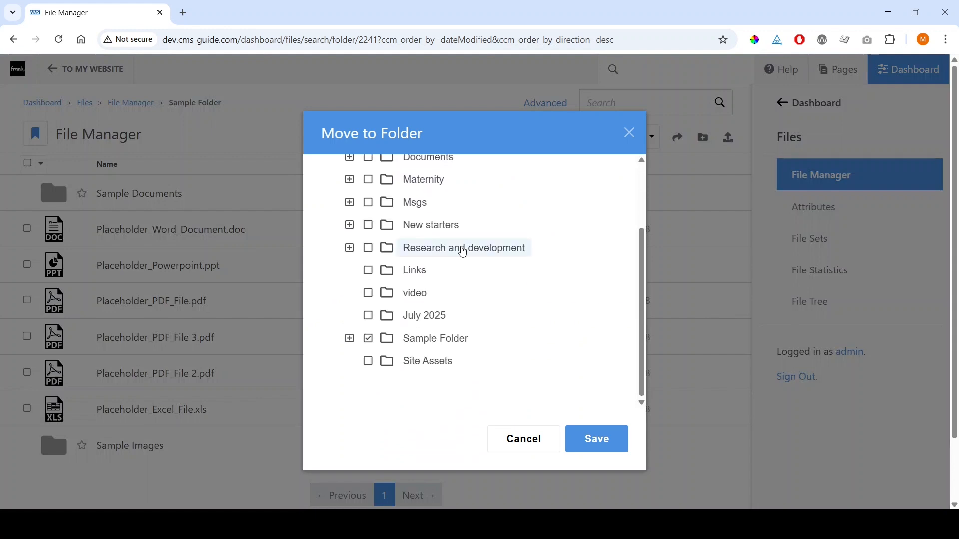
{"action": "left_click", "coordinate": [349, 339]}
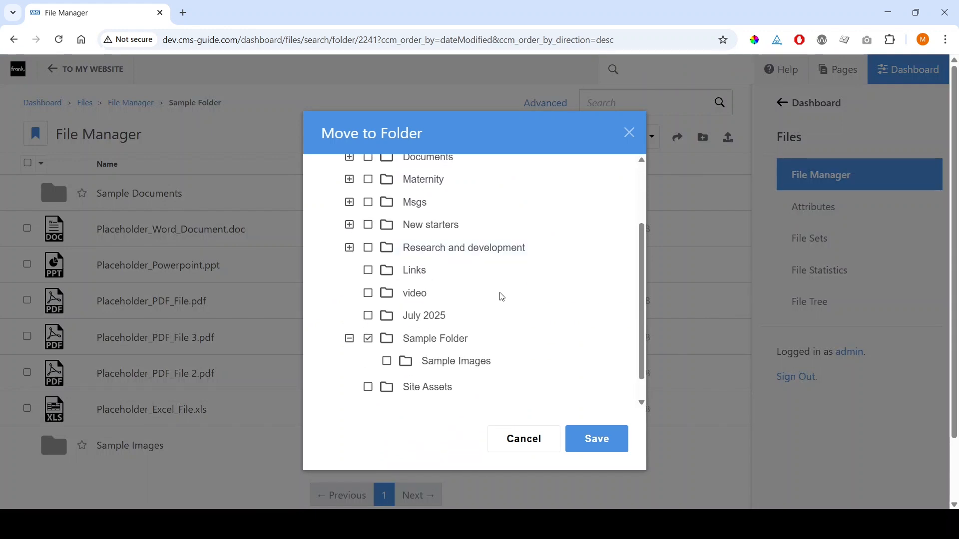
{"action": "scroll", "coordinate": [503, 297], "scroll_direction": "down", "scroll_amount": 1}
{"action": "left_click", "coordinate": [386, 338]}
{"action": "left_click", "coordinate": [609, 444]}
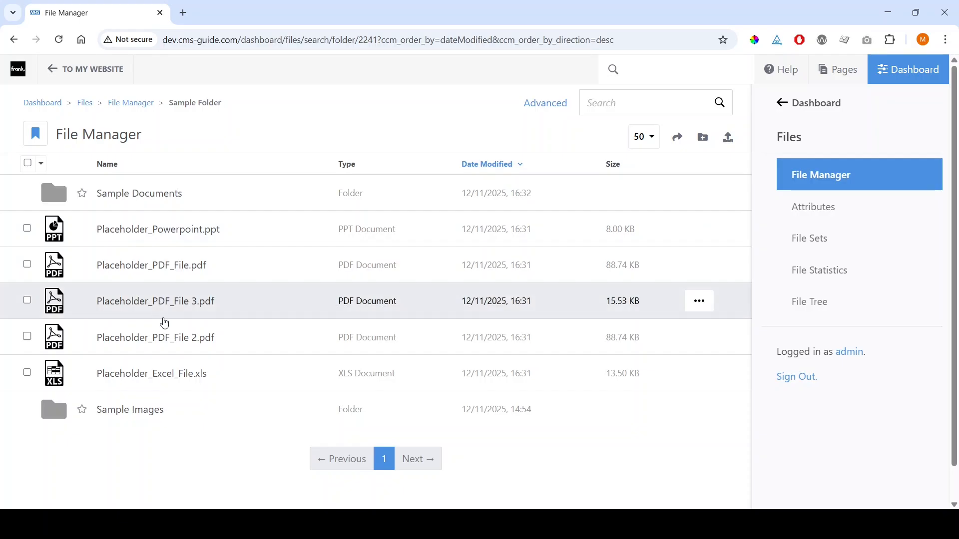
Step: Move the PowerPoint, the three PDFs and the Excel file together into the Sample Documents folder
{"action": "left_click", "coordinate": [27, 229]}
{"action": "left_click", "coordinate": [27, 265]}
{"action": "left_click", "coordinate": [27, 300]}
{"action": "left_click", "coordinate": [27, 337]}
{"action": "left_click", "coordinate": [27, 373]}
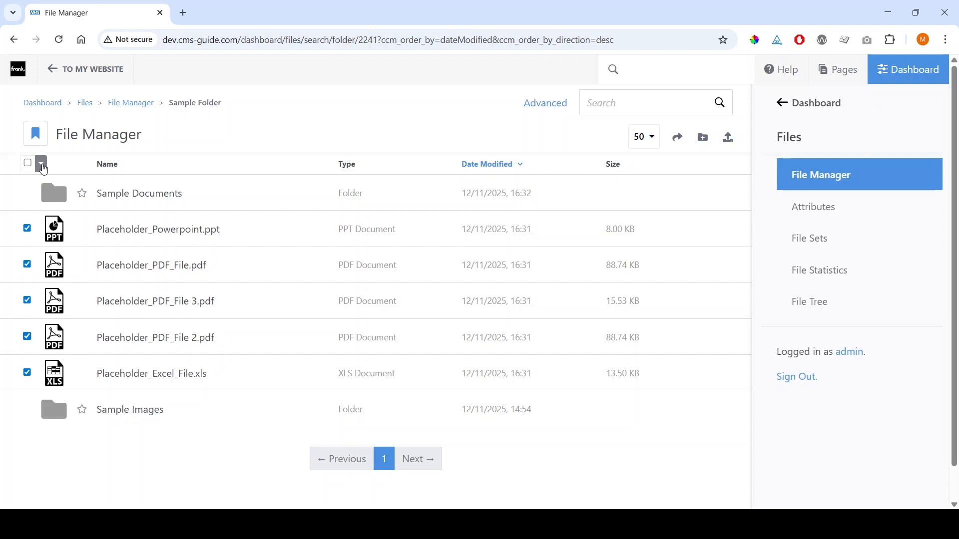
{"action": "left_click", "coordinate": [42, 163]}
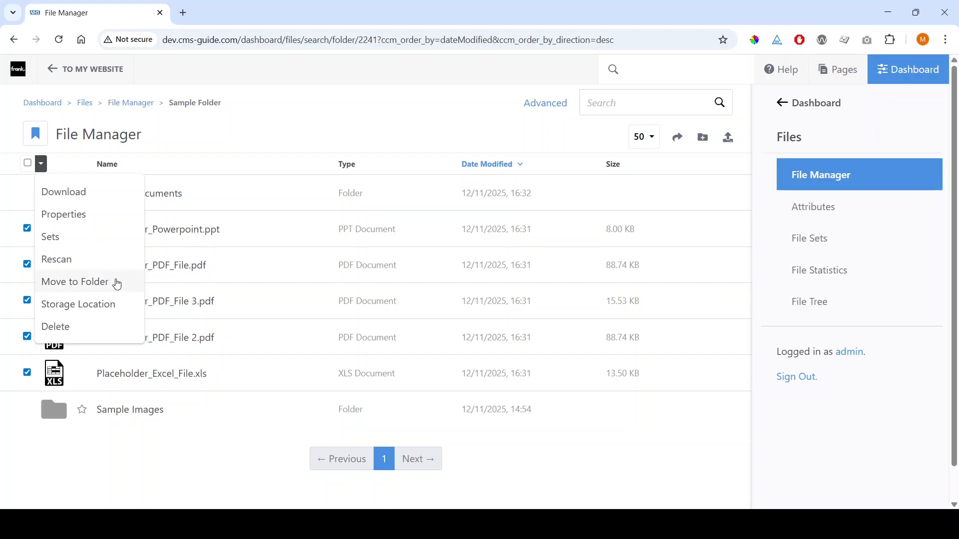
{"action": "left_click", "coordinate": [118, 284]}
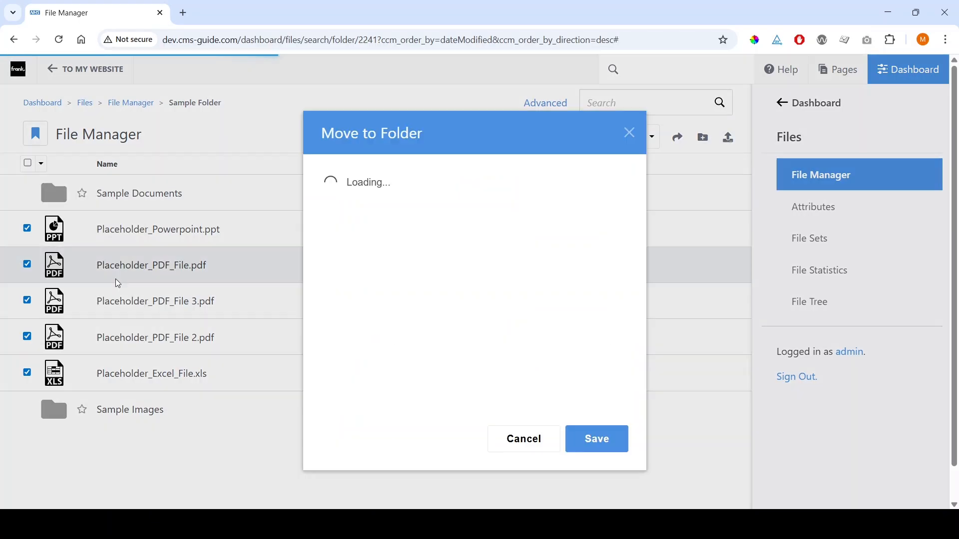
{"action": "scroll", "coordinate": [533, 261], "scroll_direction": "down", "scroll_amount": 2}
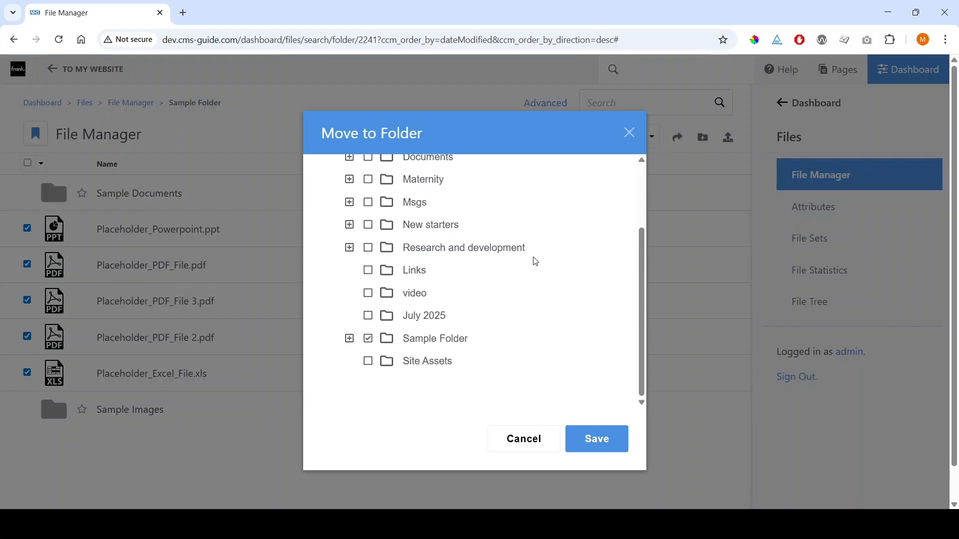
{"action": "left_click", "coordinate": [349, 339]}
{"action": "scroll", "coordinate": [508, 307], "scroll_direction": "down", "scroll_amount": 1}
{"action": "left_click", "coordinate": [386, 339]}
{"action": "left_click", "coordinate": [617, 440]}
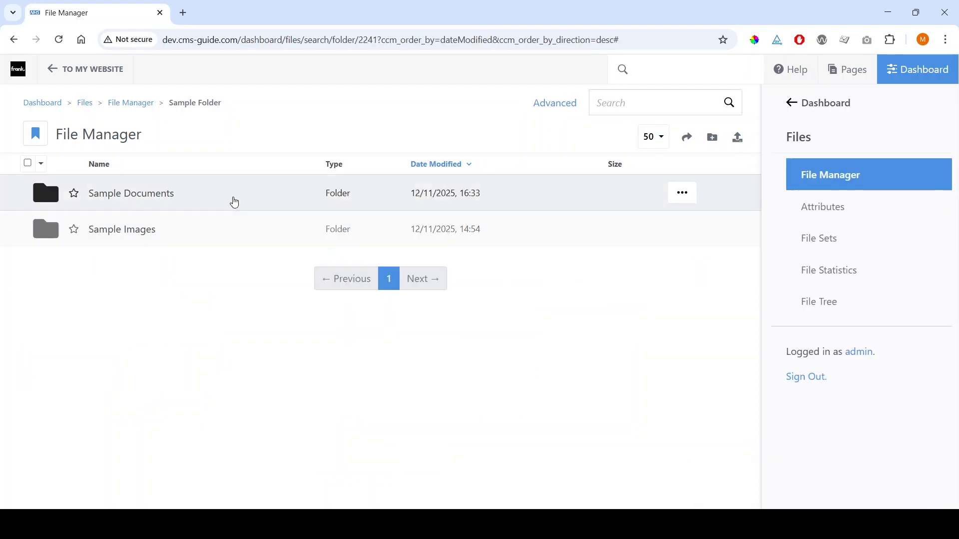
Step: Open the details page of Placeholder_PDF_File.pdf in the Sample Documents folder
{"action": "left_click", "coordinate": [234, 203]}
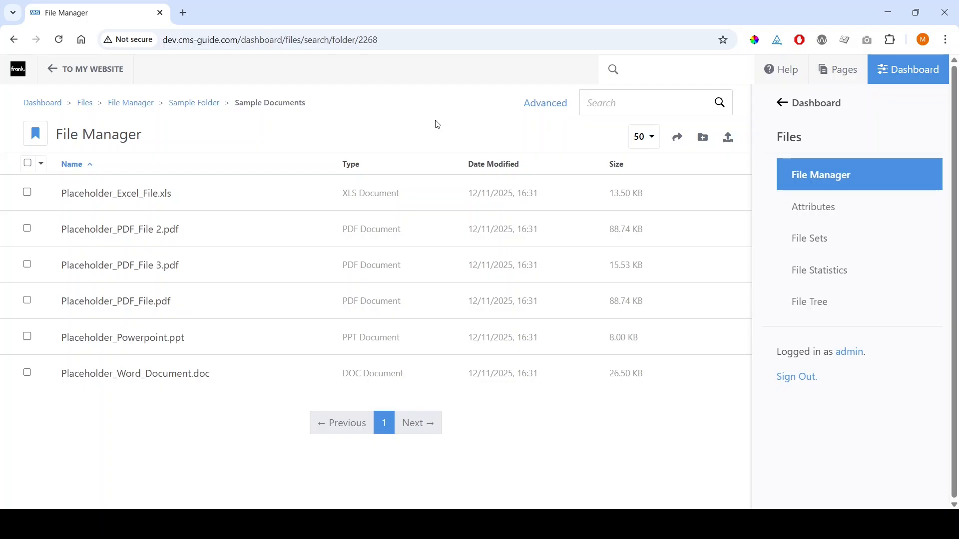
{"action": "left_click", "coordinate": [212, 306]}
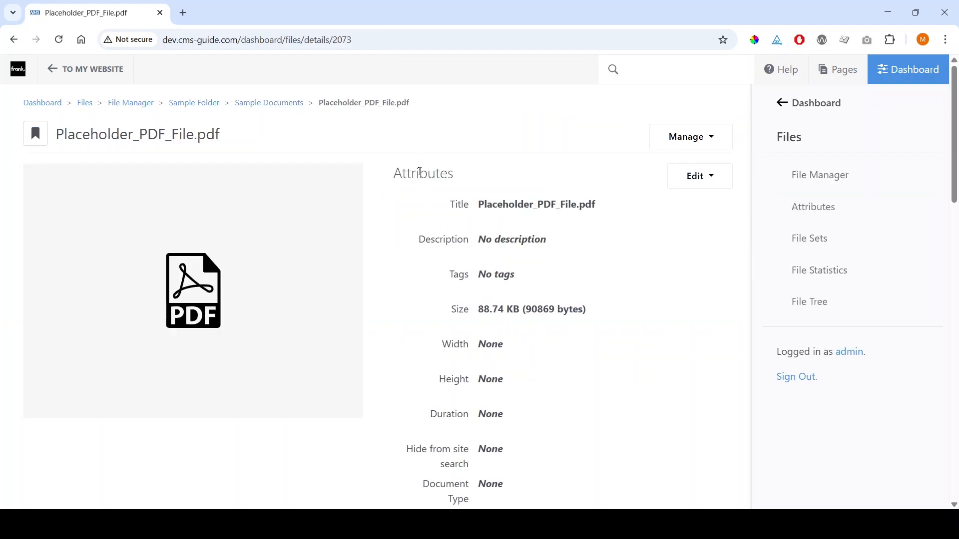
Step: Examine the PDF's attributes, from title, description, tags and size down to the review and expiry fields
{"action": "double_click", "coordinate": [423, 173]}
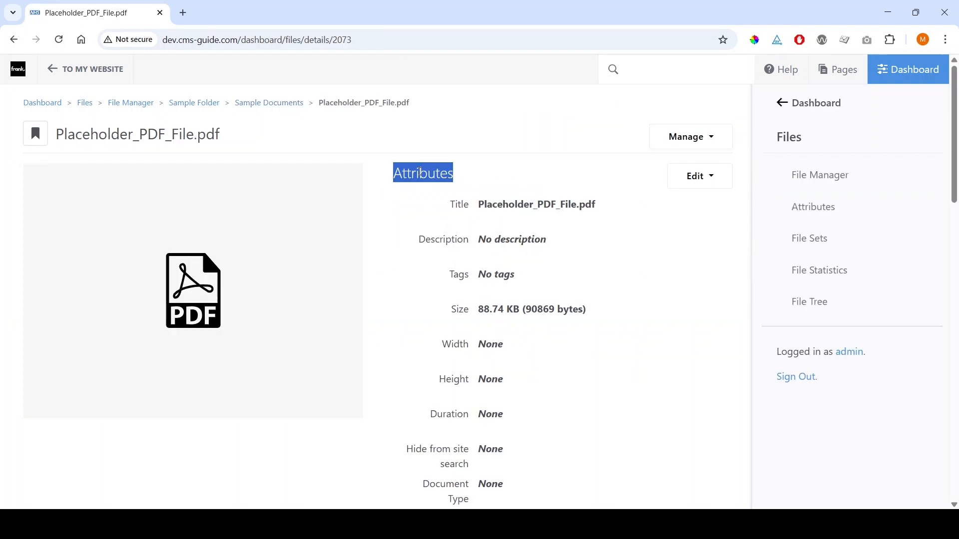
{"action": "left_click", "coordinate": [385, 221]}
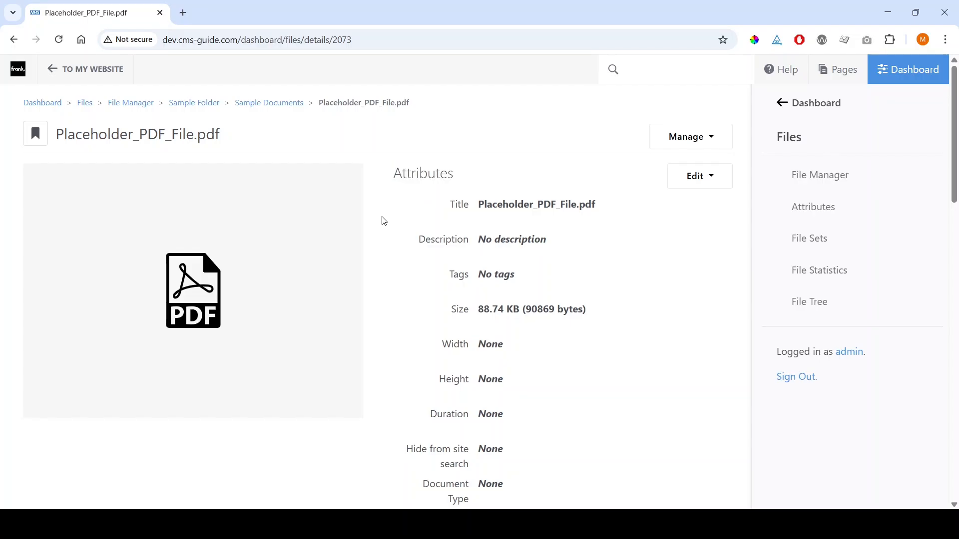
{"action": "scroll", "coordinate": [489, 270], "scroll_direction": "down", "scroll_amount": 1}
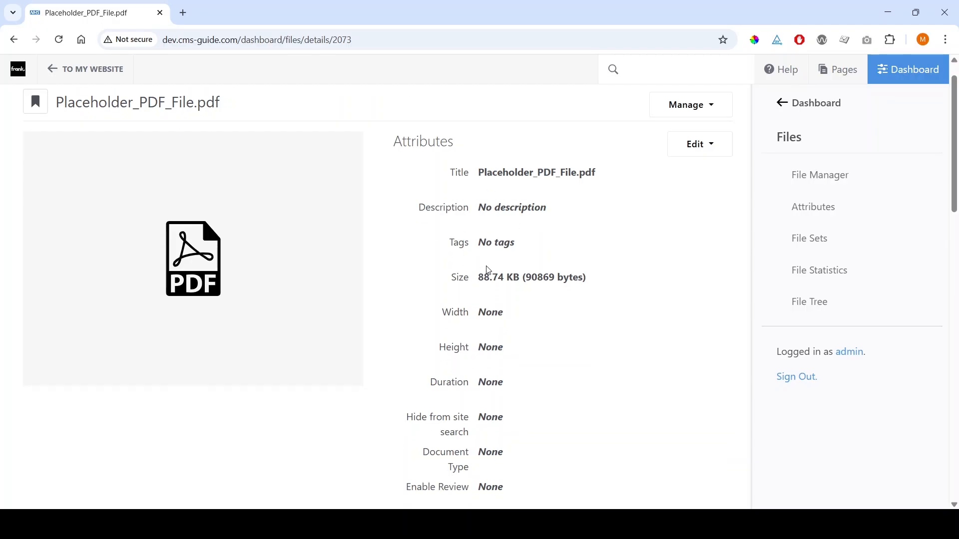
{"action": "left_click_drag", "start_coordinate": [478, 278], "coordinate": [592, 295]}
{"action": "left_click", "coordinate": [544, 316]}
{"action": "scroll", "coordinate": [496, 383], "scroll_direction": "down", "scroll_amount": 4}
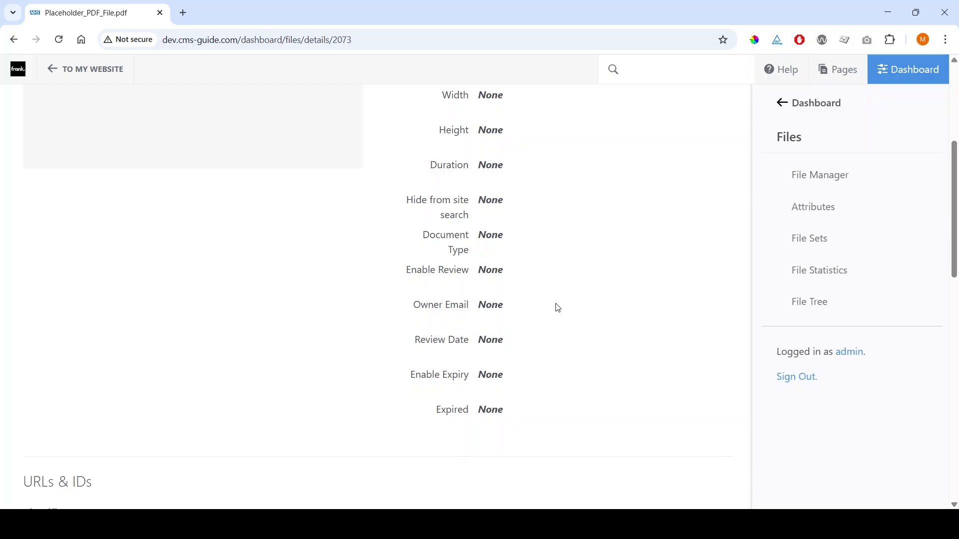
{"action": "scroll", "coordinate": [558, 309], "scroll_direction": "up", "scroll_amount": 3}
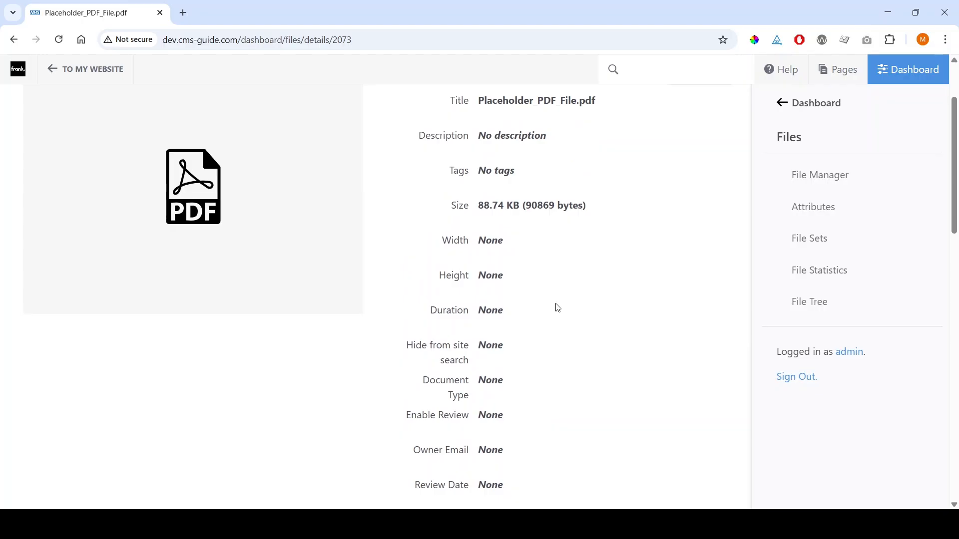
{"action": "scroll", "coordinate": [558, 308], "scroll_direction": "up", "scroll_amount": 2}
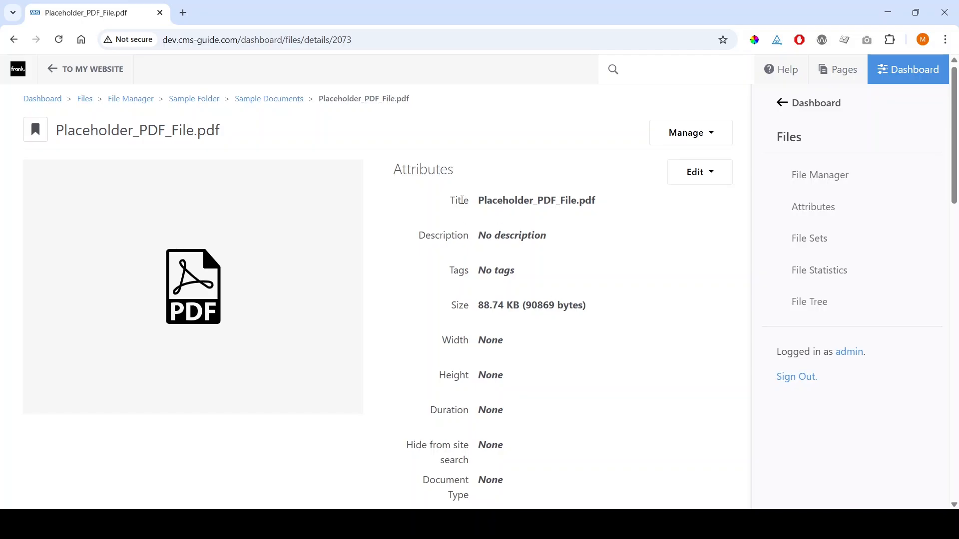
Step: Open the PDF's attributes for editing and replace its title with "Example Training Document"
{"action": "scroll", "coordinate": [570, 335], "scroll_direction": "down", "scroll_amount": 4}
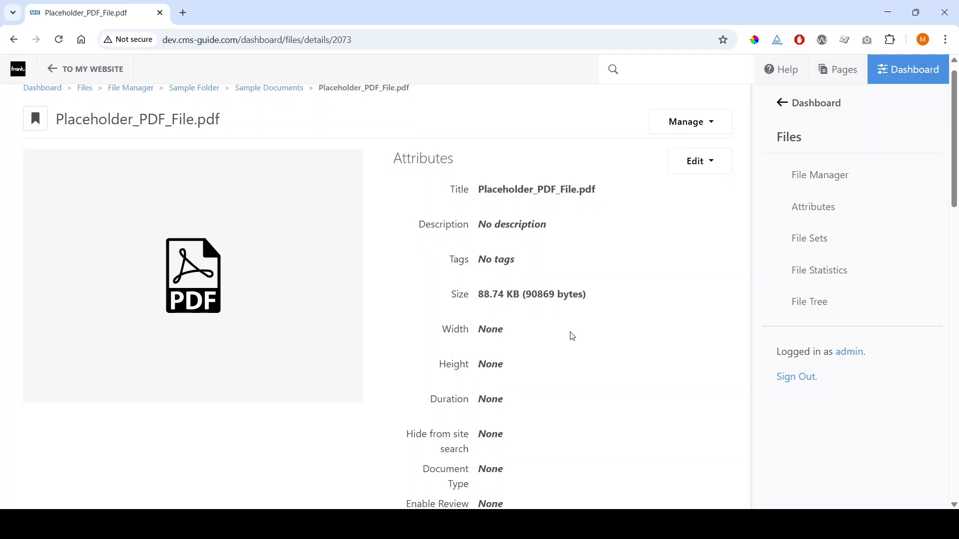
{"action": "scroll", "coordinate": [573, 337], "scroll_direction": "down", "scroll_amount": 1}
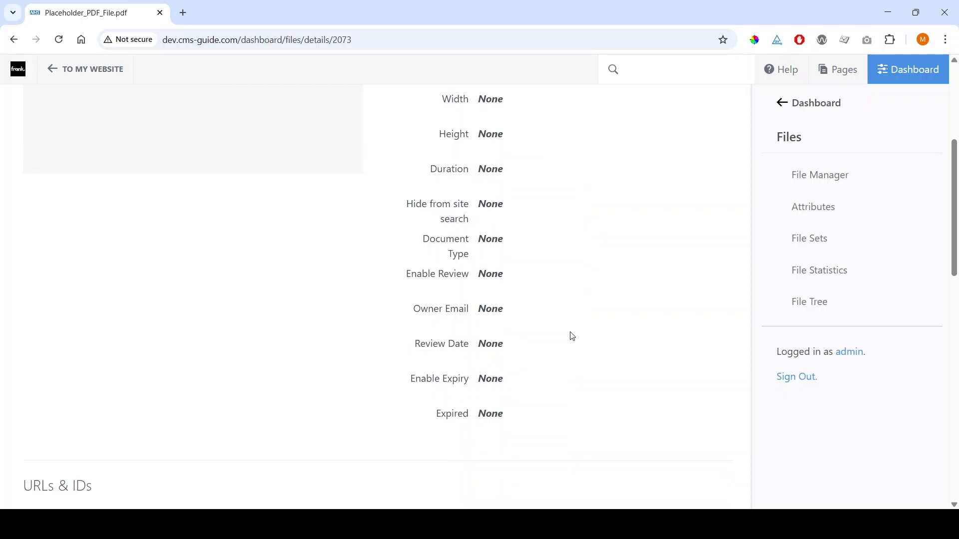
{"action": "scroll", "coordinate": [573, 336], "scroll_direction": "up", "scroll_amount": 5}
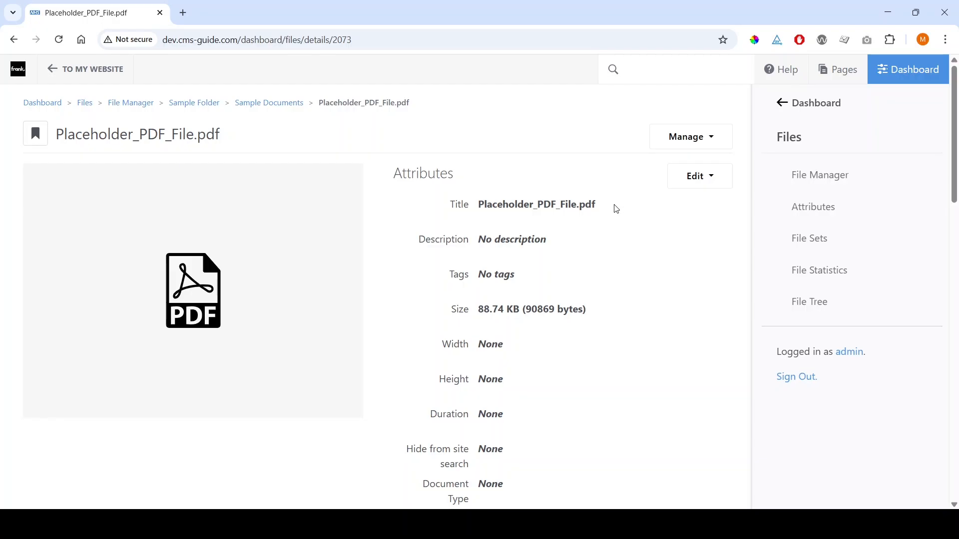
{"action": "left_click", "coordinate": [698, 184]}
{"action": "left_click", "coordinate": [702, 209]}
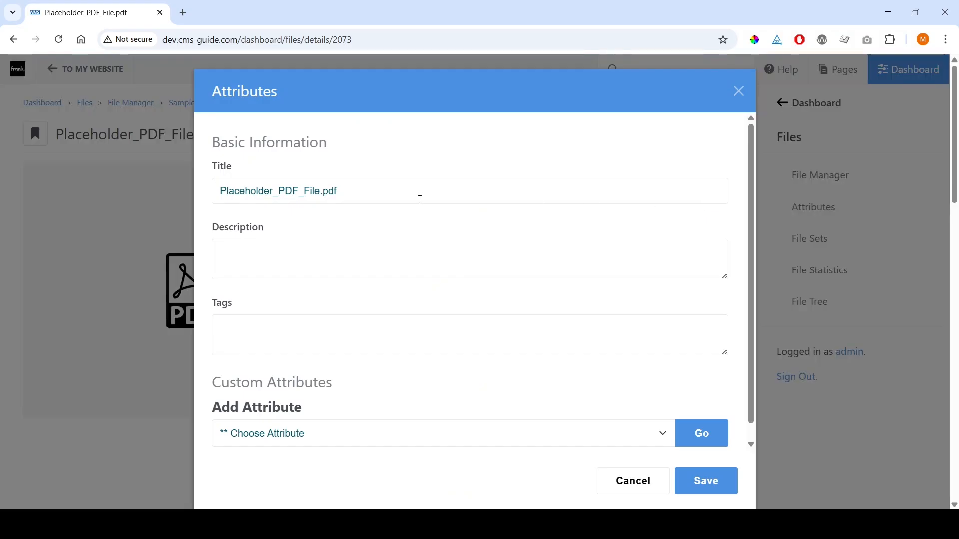
{"action": "left_click", "coordinate": [381, 191]}
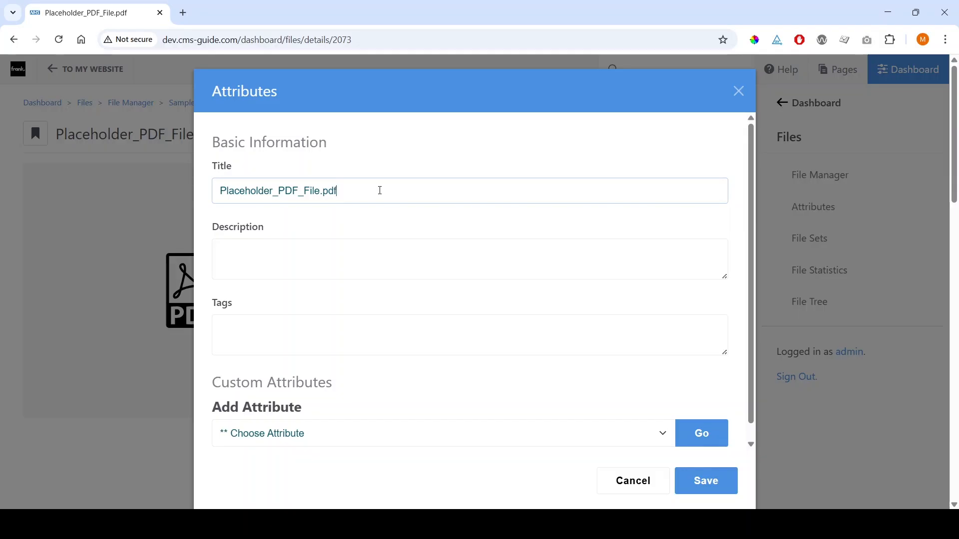
{"action": "key", "text": "BackSpace"}
{"action": "key", "text": "BackSpace"}
{"action": "key", "text": "BackSpace"}
{"action": "key", "text": "BackSpace"}
{"action": "key", "text": "ctrl+a"}
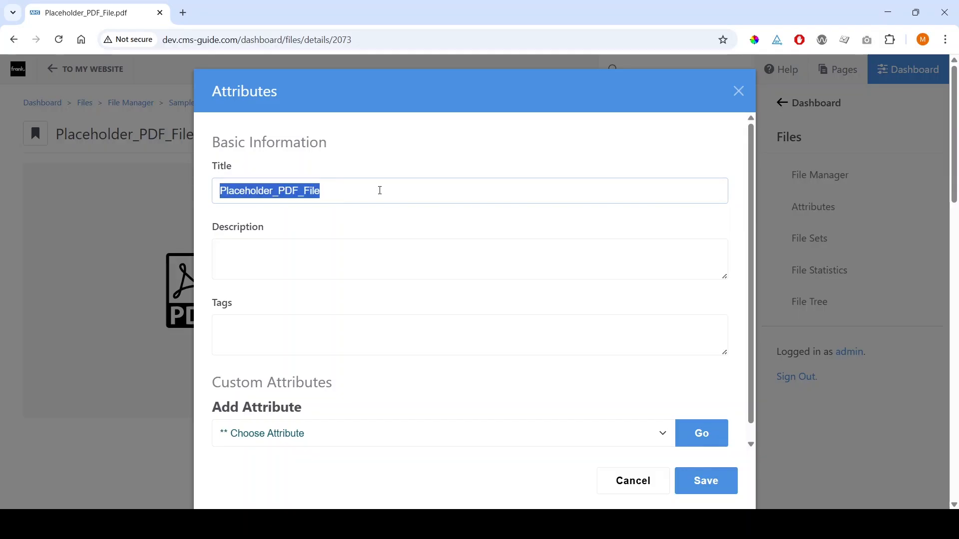
{"action": "type", "text": "E"}
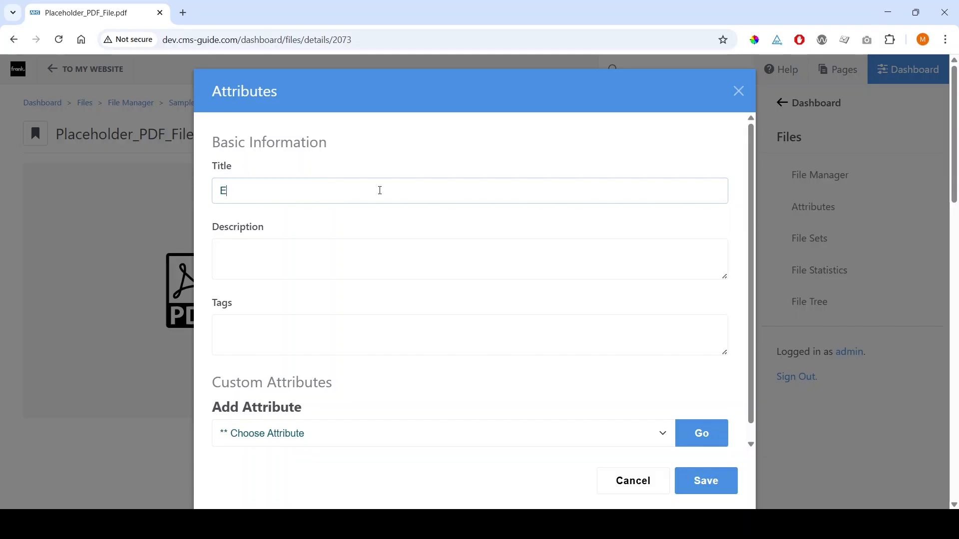
{"action": "type", "text": "xample Training Document"}
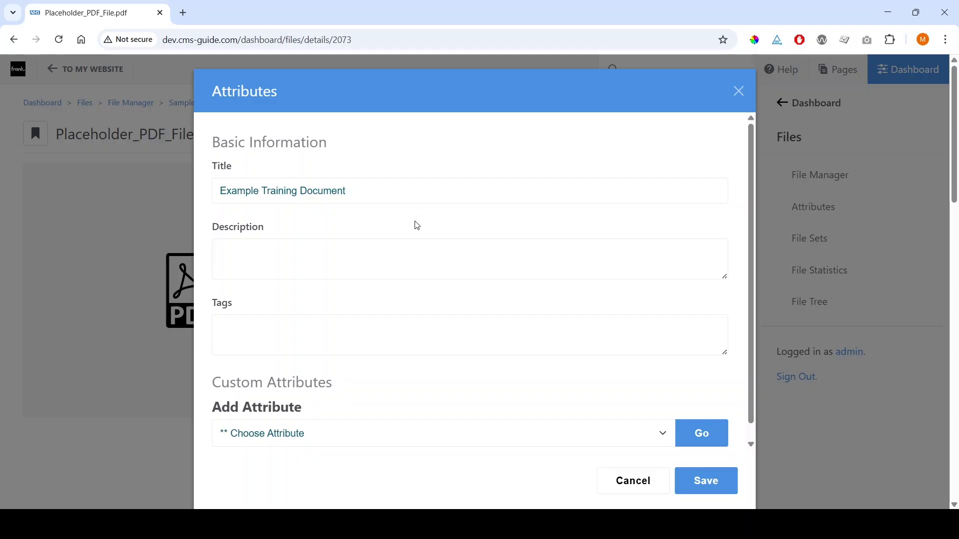
Step: Enter "Example description about this file..." as the PDF's description
{"action": "left_click", "coordinate": [273, 253]}
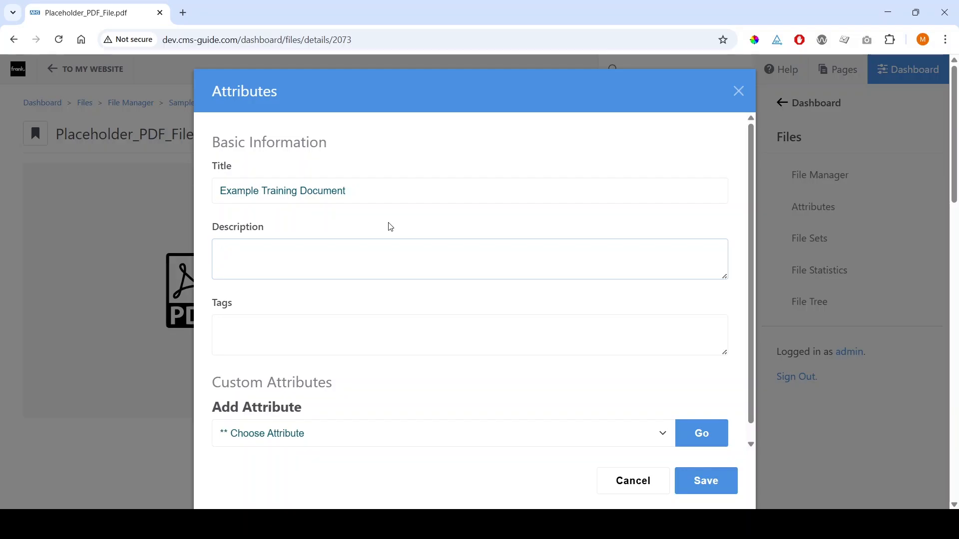
{"action": "type", "text": "Example description"}
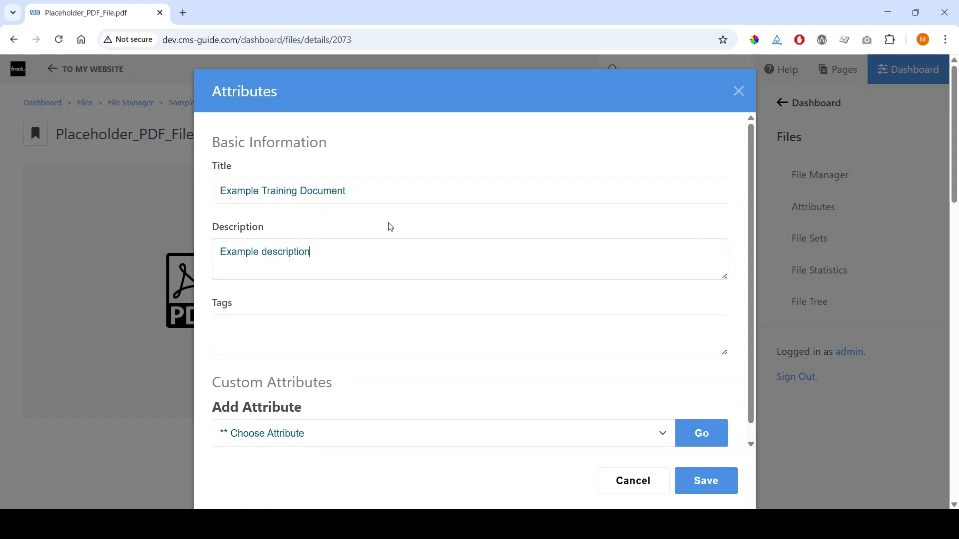
{"action": "type", "text": " about this file..."}
{"action": "triple_click", "coordinate": [360, 191]}
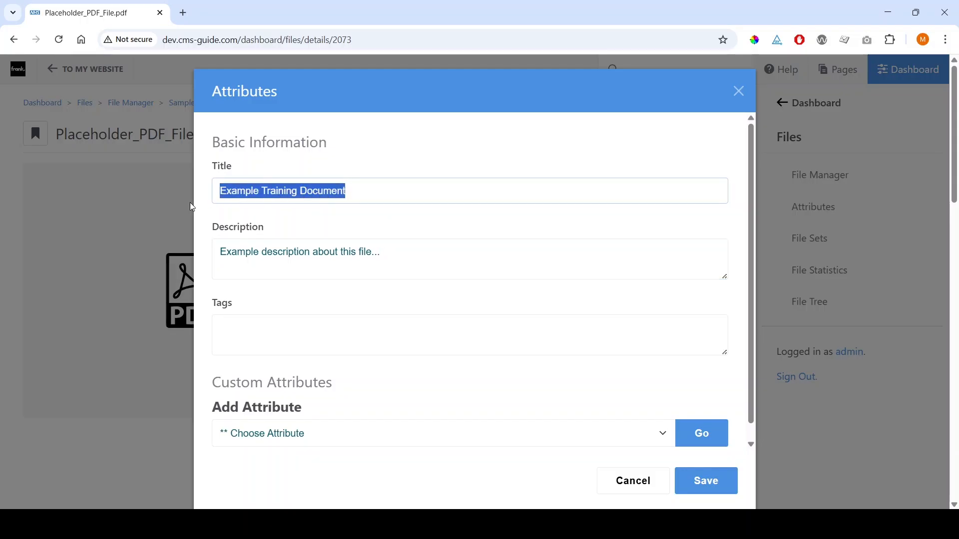
{"action": "left_click_drag", "start_coordinate": [411, 248], "coordinate": [248, 253]}
Step: Add the tags "healthcare, health, care" to the PDF's attributes
{"action": "left_click", "coordinate": [286, 331]}
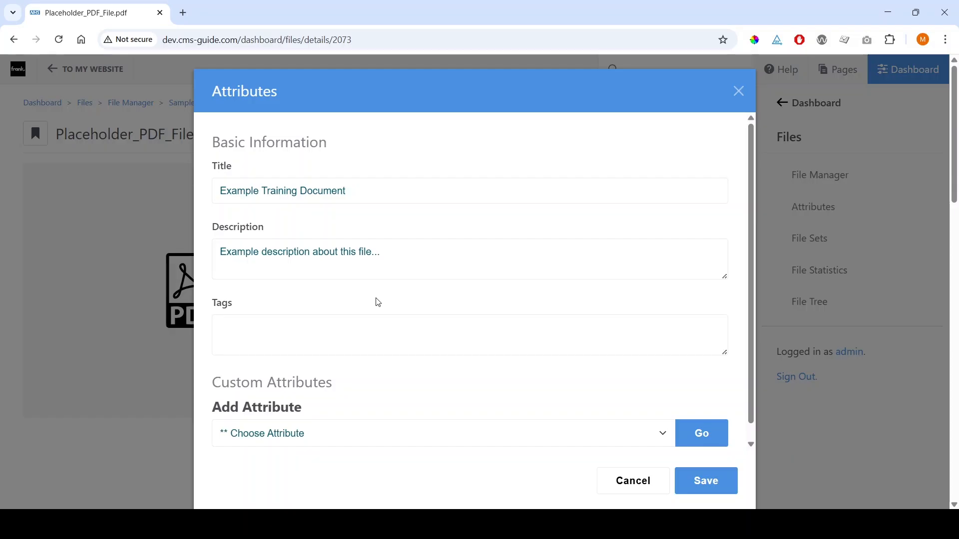
{"action": "left_click", "coordinate": [301, 192]}
{"action": "left_click", "coordinate": [280, 250]}
{"action": "left_click", "coordinate": [259, 326]}
{"action": "type", "text": "heal"}
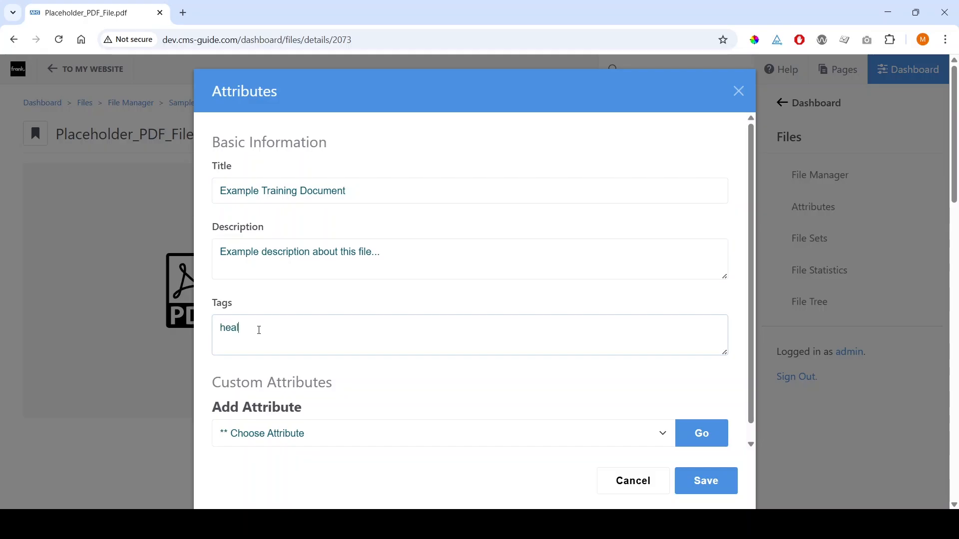
{"action": "type", "text": "thcare, health, care"}
{"action": "left_click", "coordinate": [374, 300]}
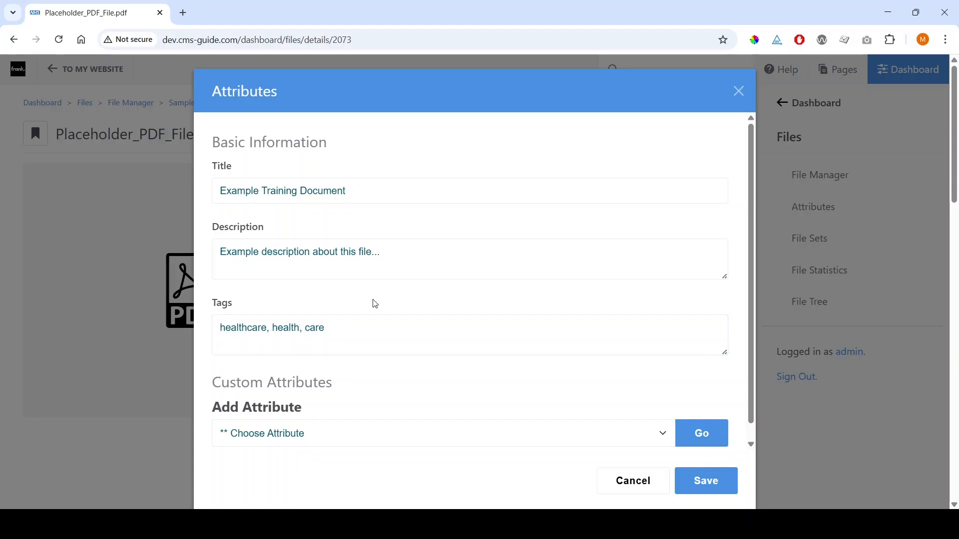
Step: Add the custom attribute "Hide from site search" to the PDF and enable it
{"action": "scroll", "coordinate": [374, 300], "scroll_direction": "down", "scroll_amount": 1}
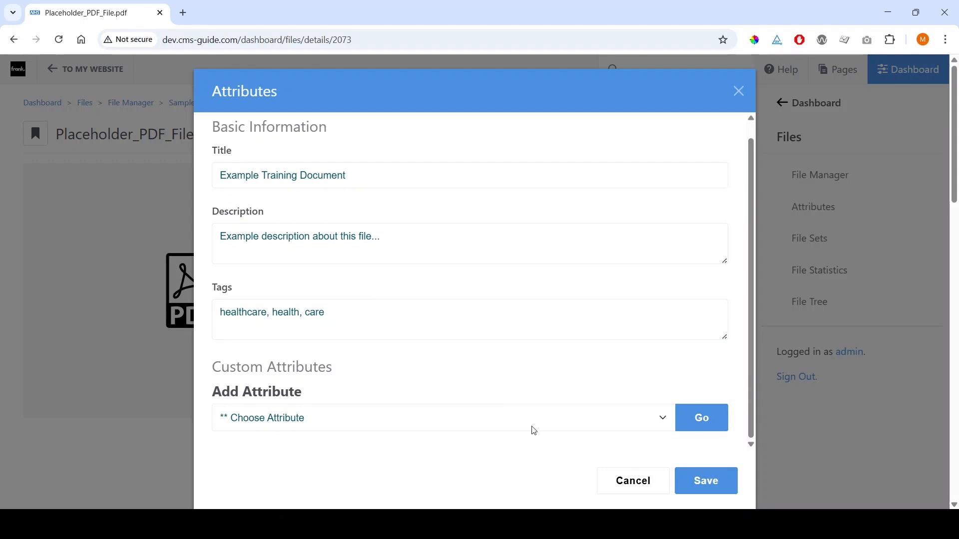
{"action": "left_click", "coordinate": [488, 418]}
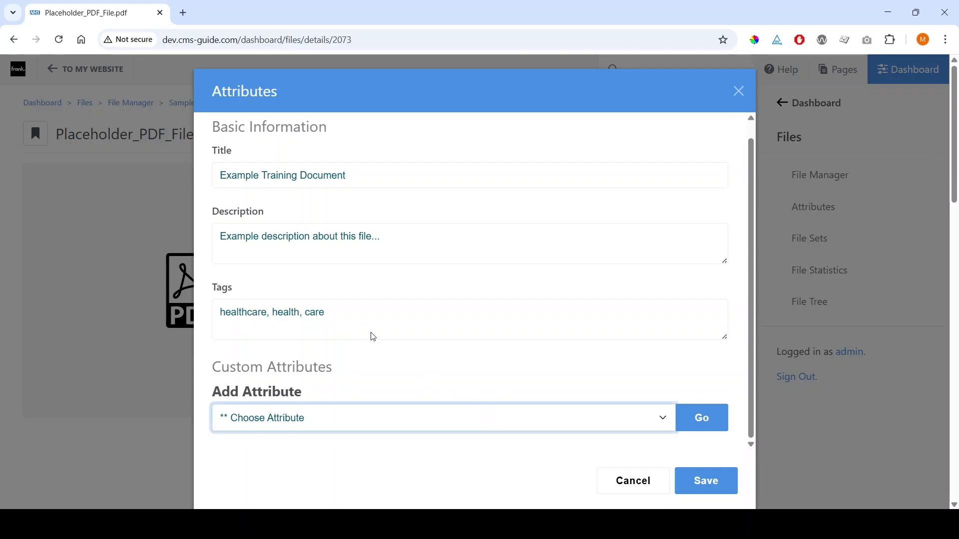
{"action": "left_click", "coordinate": [358, 380]}
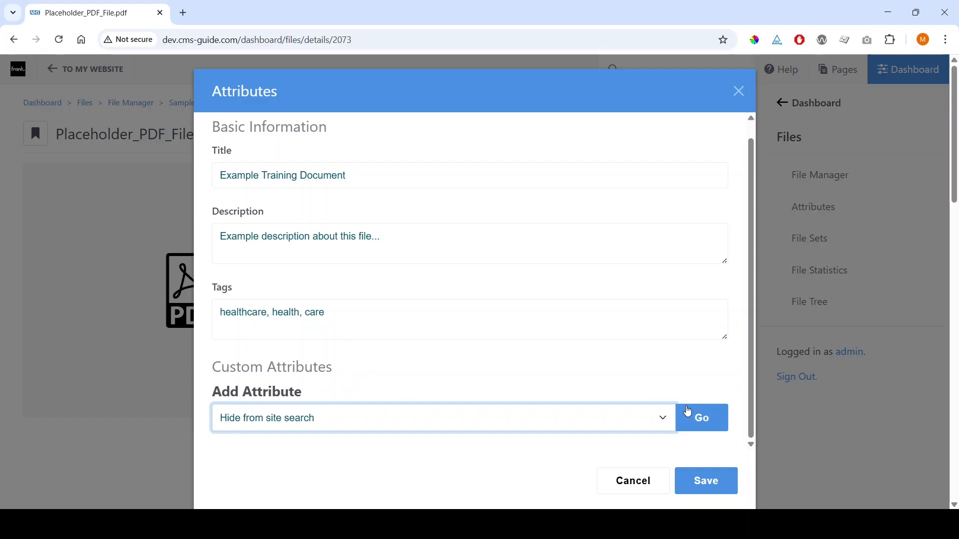
{"action": "left_click", "coordinate": [700, 418]}
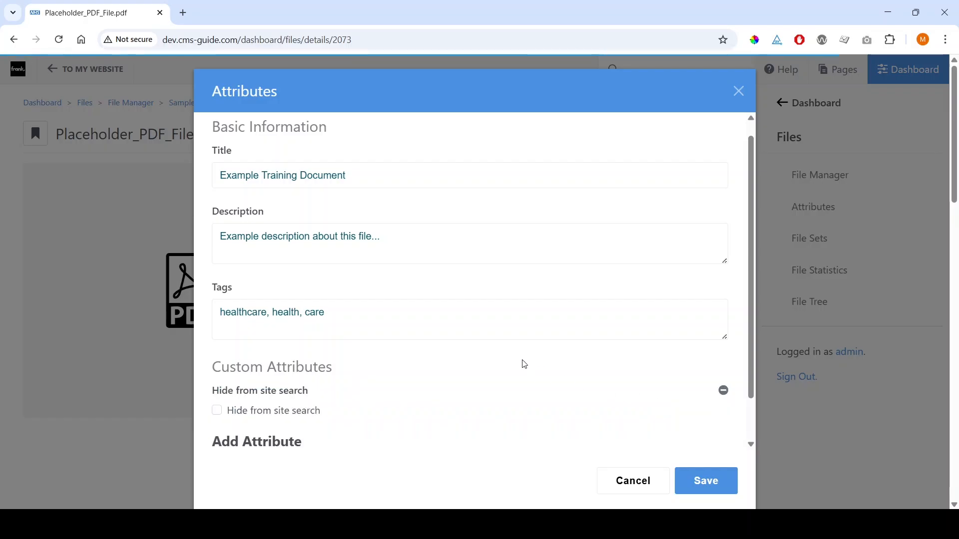
{"action": "scroll", "coordinate": [522, 364], "scroll_direction": "down", "scroll_amount": 1}
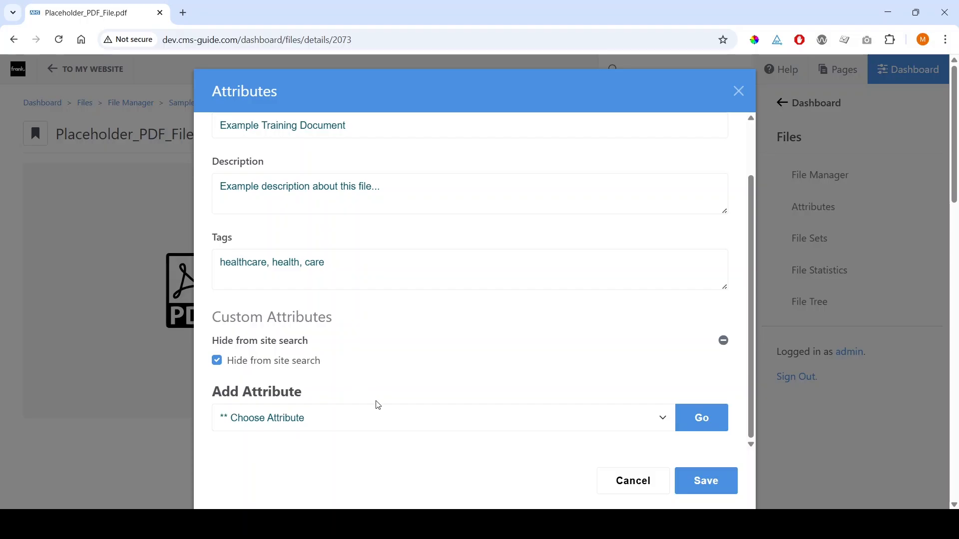
Step: Look through the remaining custom attributes without adding another, and save the PDF's edited attributes
{"action": "left_click", "coordinate": [388, 419]}
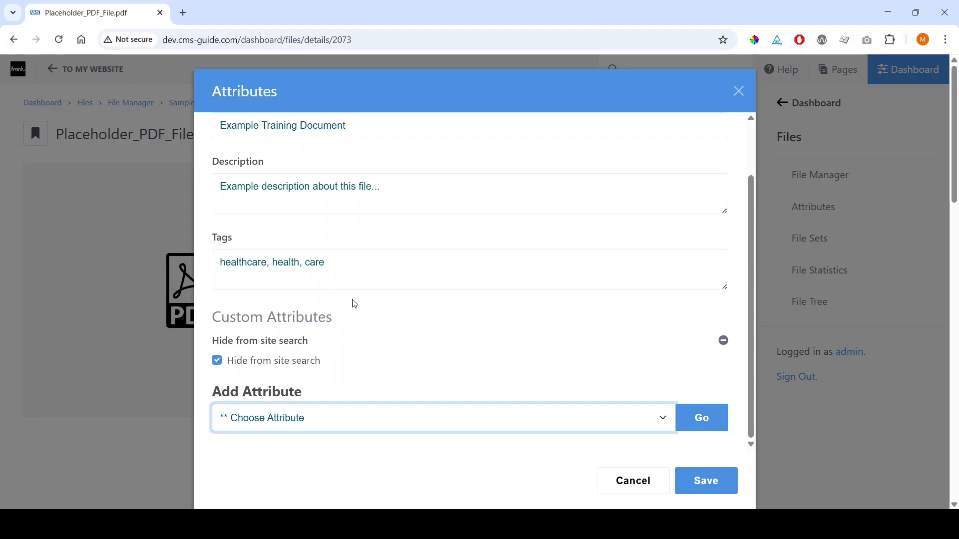
{"action": "left_click", "coordinate": [363, 447]}
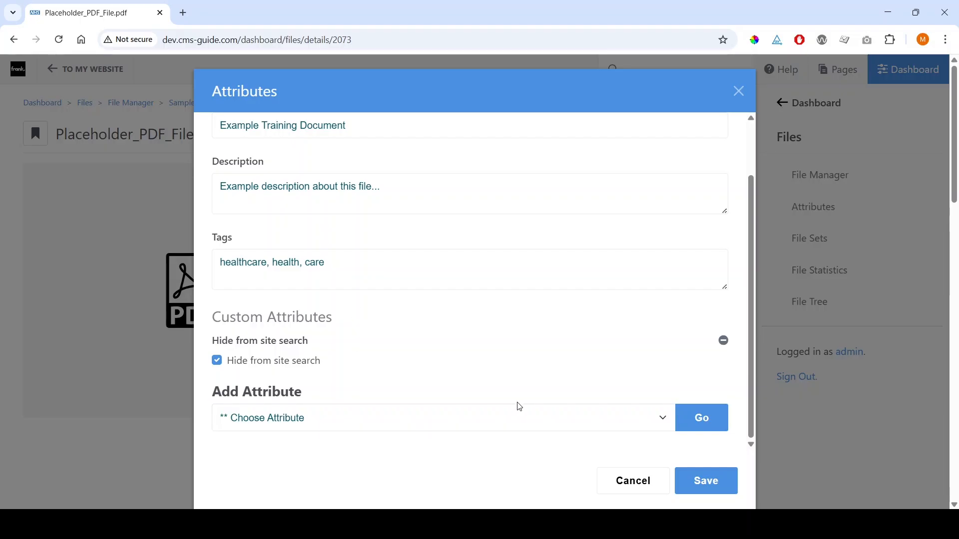
{"action": "left_click", "coordinate": [702, 482]}
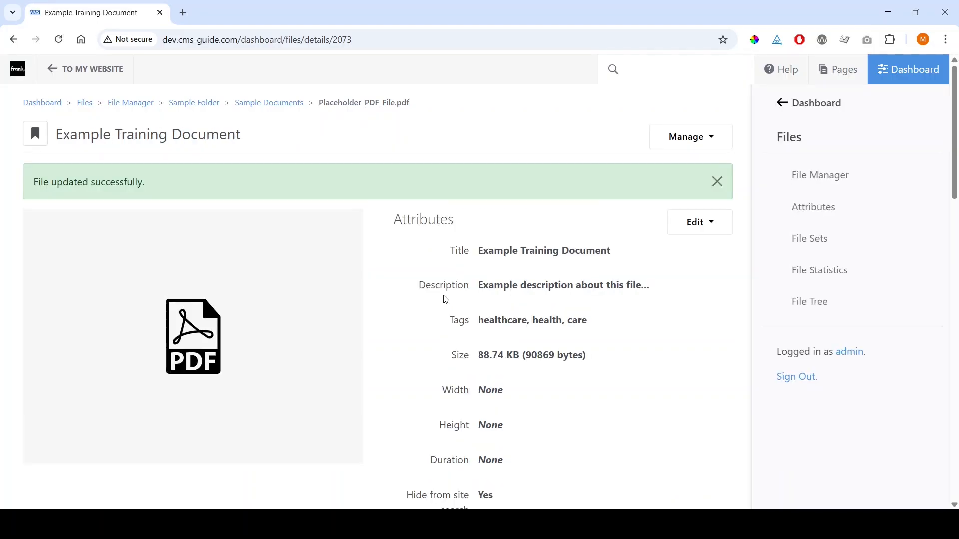
Step: Check the saved title, description, tags and site search setting on the PDF's details page
{"action": "left_click_drag", "start_coordinate": [494, 251], "coordinate": [581, 252]}
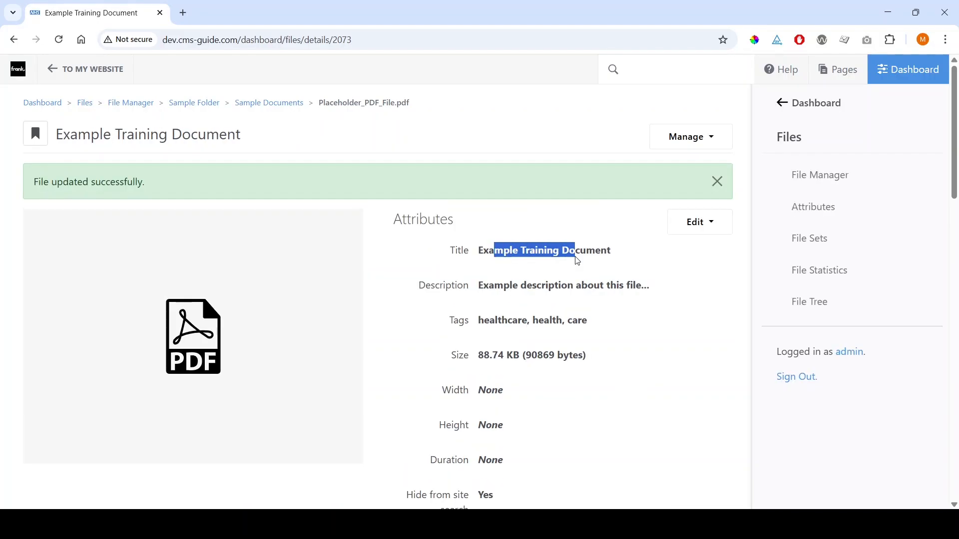
{"action": "left_click_drag", "start_coordinate": [495, 286], "coordinate": [588, 288]}
{"action": "scroll", "coordinate": [587, 286], "scroll_direction": "down", "scroll_amount": 2}
{"action": "left_click_drag", "start_coordinate": [495, 256], "coordinate": [546, 270]}
{"action": "left_click", "coordinate": [546, 285]}
{"action": "scroll", "coordinate": [546, 288], "scroll_direction": "down", "scroll_amount": 3}
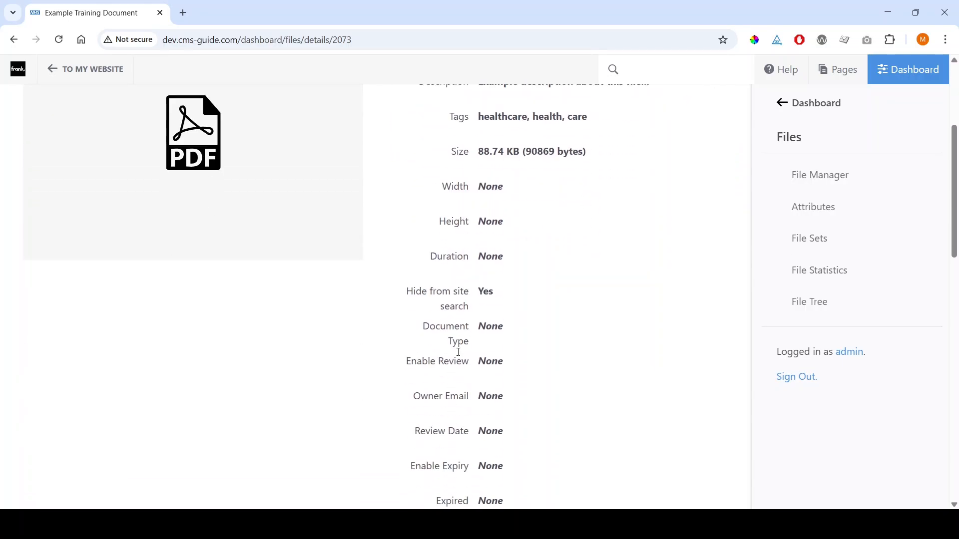
{"action": "double_click", "coordinate": [488, 294]}
{"action": "left_click", "coordinate": [566, 312]}
Step: Examine the PDF's URLs and IDs, file sets, download statistics, date added and storage location
{"action": "scroll", "coordinate": [567, 313], "scroll_direction": "down", "scroll_amount": 5}
{"action": "scroll", "coordinate": [568, 313], "scroll_direction": "down", "scroll_amount": 5}
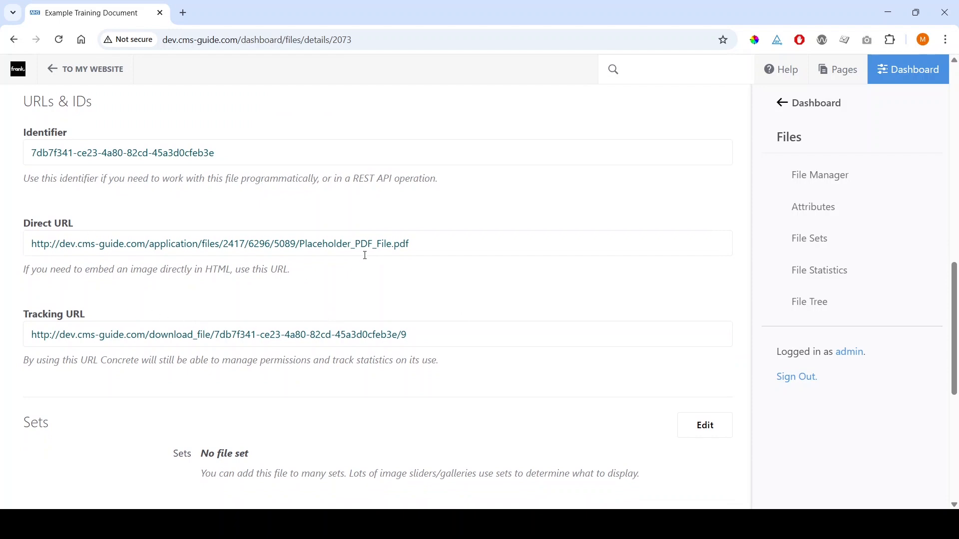
{"action": "left_click_drag", "start_coordinate": [300, 243], "coordinate": [425, 233]}
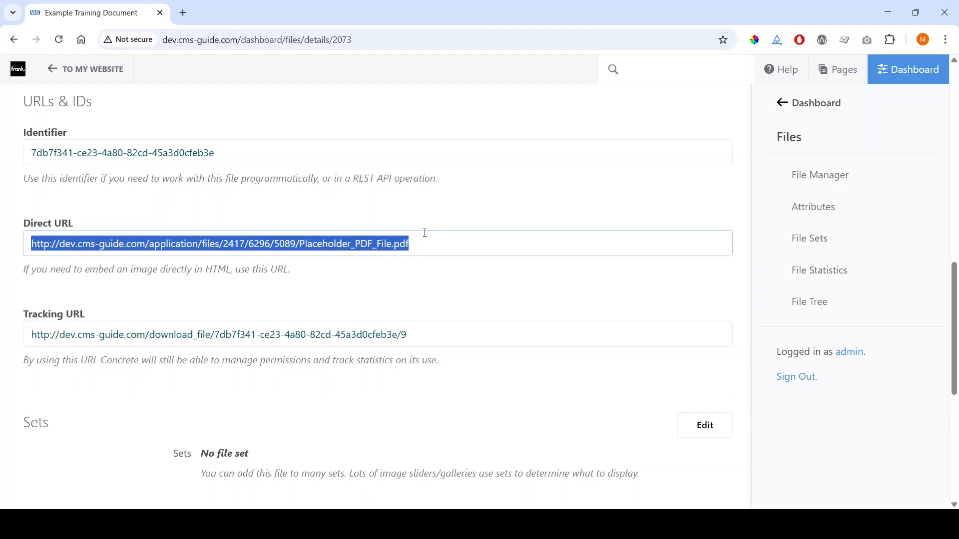
{"action": "left_click", "coordinate": [462, 300]}
{"action": "scroll", "coordinate": [464, 301], "scroll_direction": "down", "scroll_amount": 4}
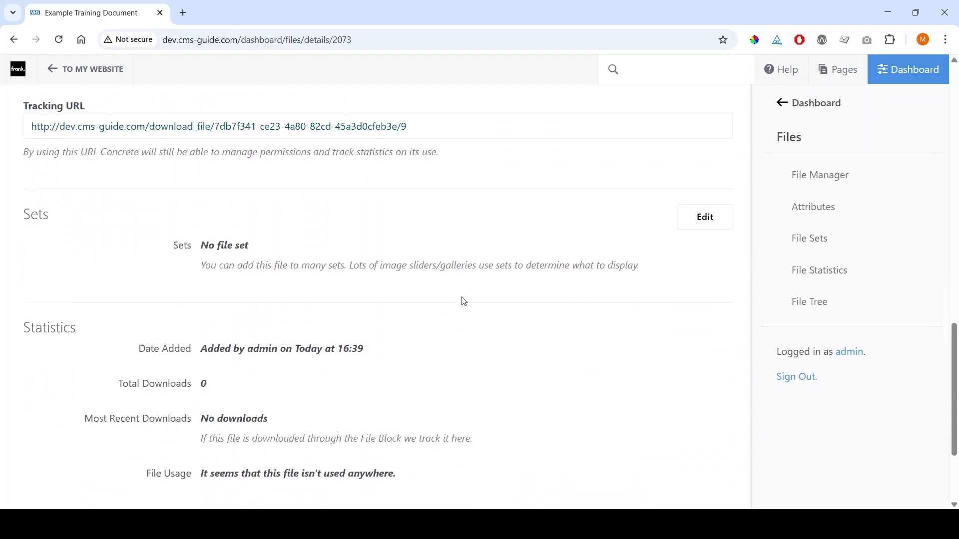
{"action": "scroll", "coordinate": [463, 301], "scroll_direction": "down", "scroll_amount": 3}
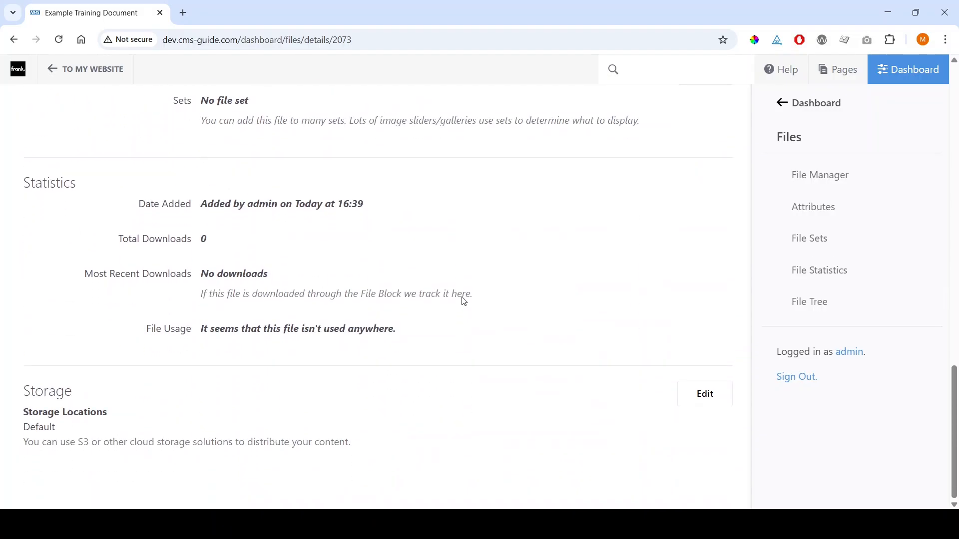
{"action": "scroll", "coordinate": [464, 301], "scroll_direction": "up", "scroll_amount": 1}
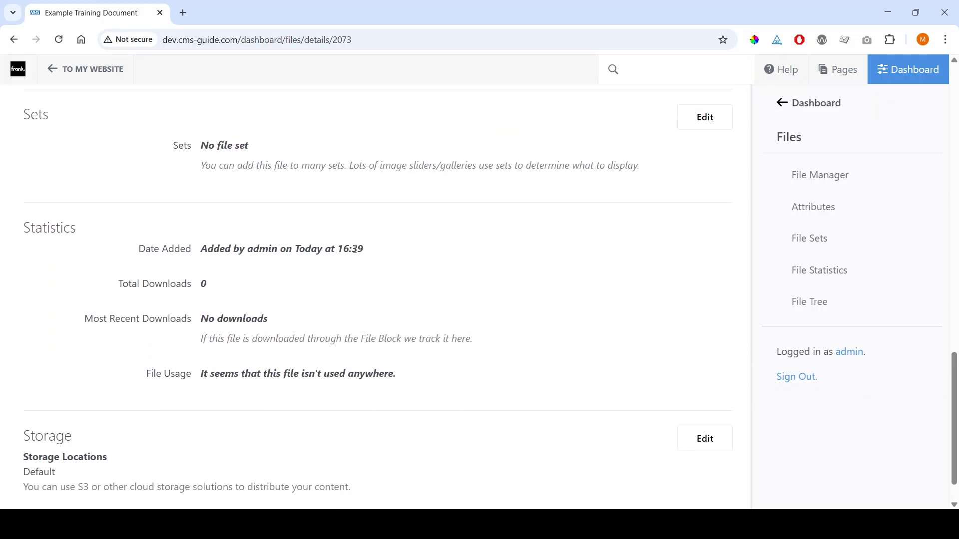
{"action": "double_click", "coordinate": [263, 249]}
{"action": "left_click", "coordinate": [296, 277]}
{"action": "scroll", "coordinate": [572, 313], "scroll_direction": "up", "scroll_amount": 10}
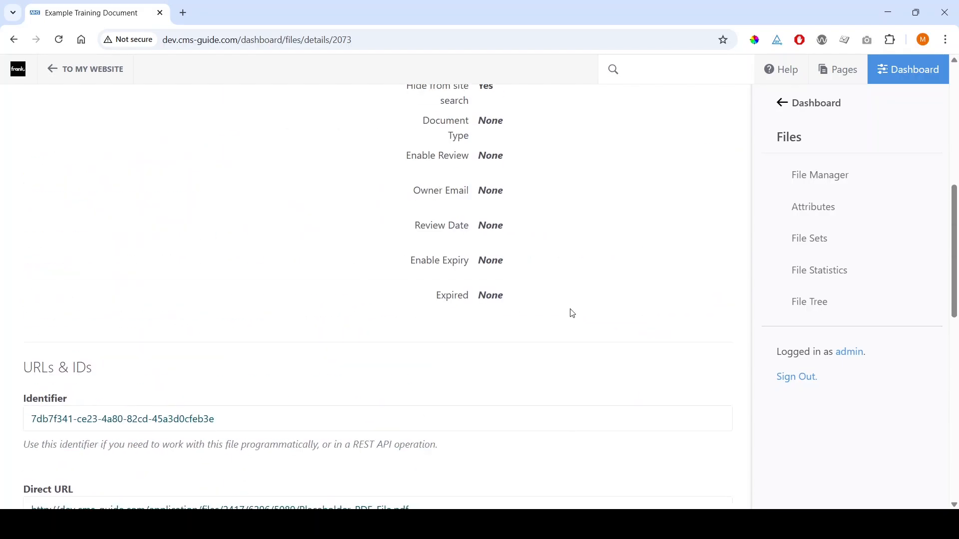
{"action": "scroll", "coordinate": [573, 314], "scroll_direction": "up", "scroll_amount": 8}
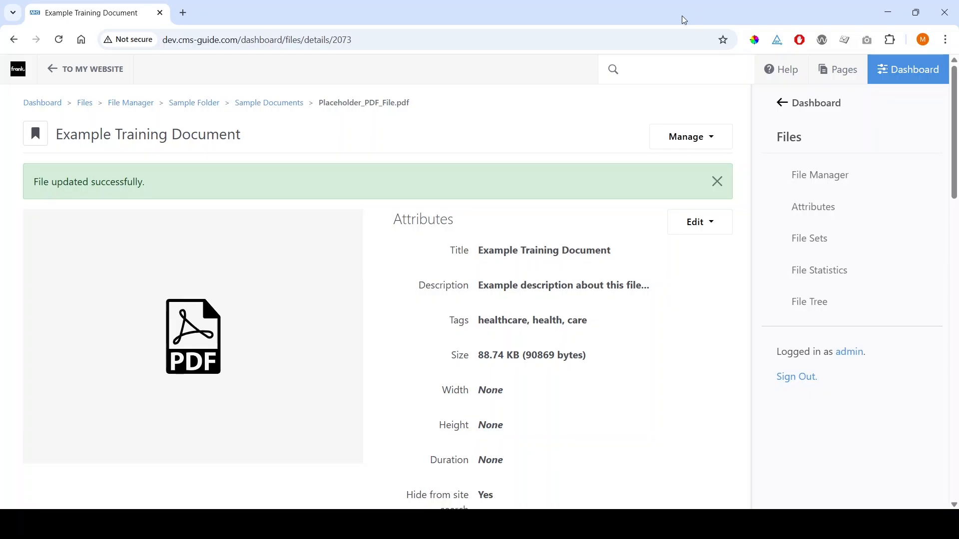
{"action": "scroll", "coordinate": [520, 142], "scroll_direction": "down", "scroll_amount": 6}
{"action": "scroll", "coordinate": [523, 141], "scroll_direction": "down", "scroll_amount": 14}
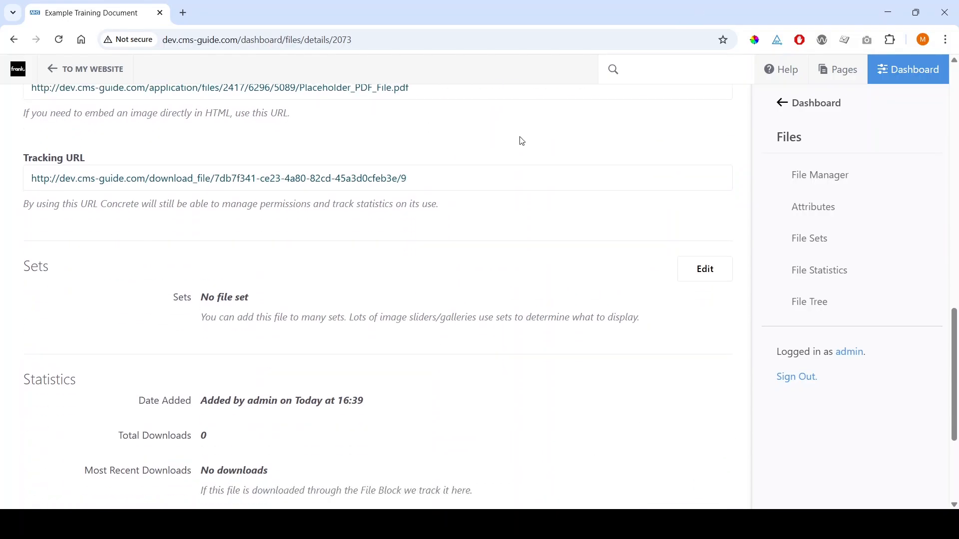
Step: Open the list of versions for the Example Training Document file
{"action": "scroll", "coordinate": [522, 138], "scroll_direction": "up", "scroll_amount": 20}
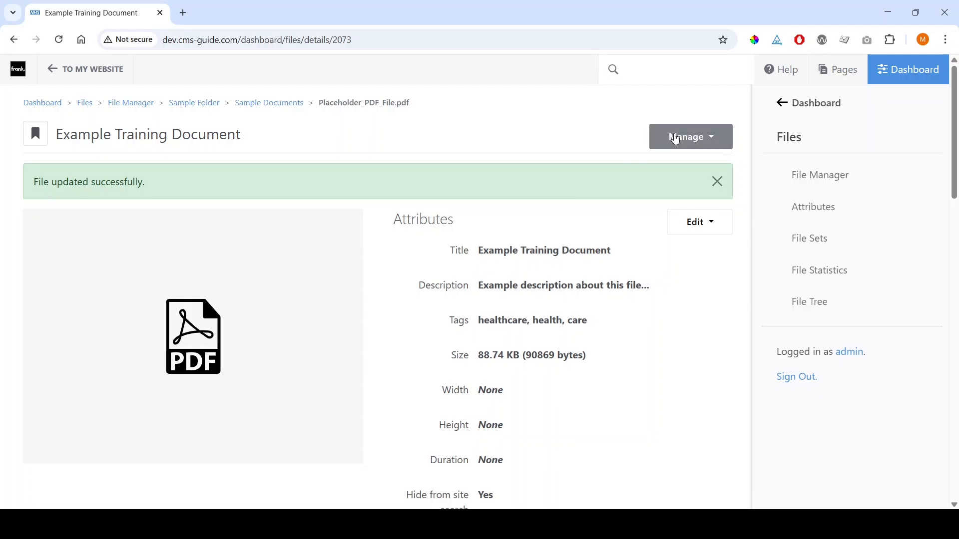
{"action": "left_click", "coordinate": [676, 139]}
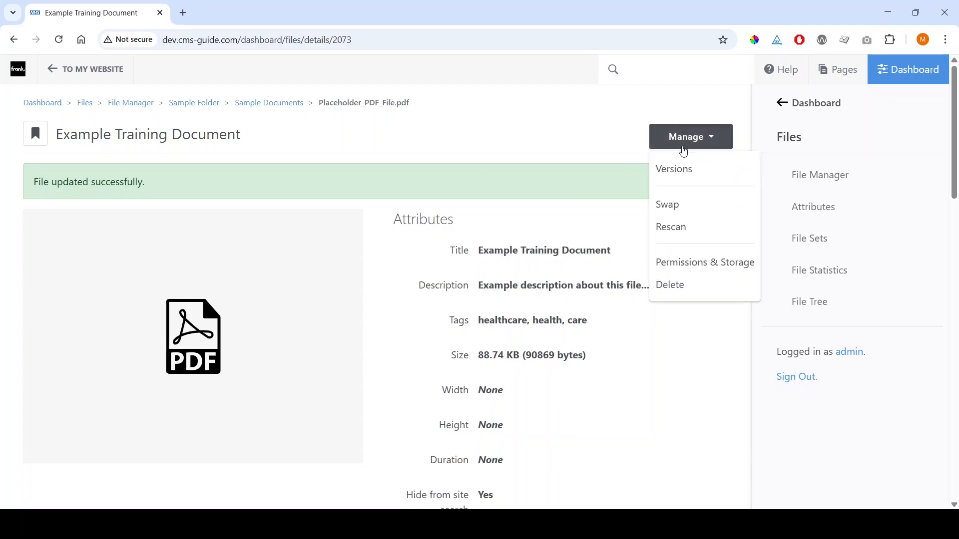
{"action": "left_click", "coordinate": [702, 172]}
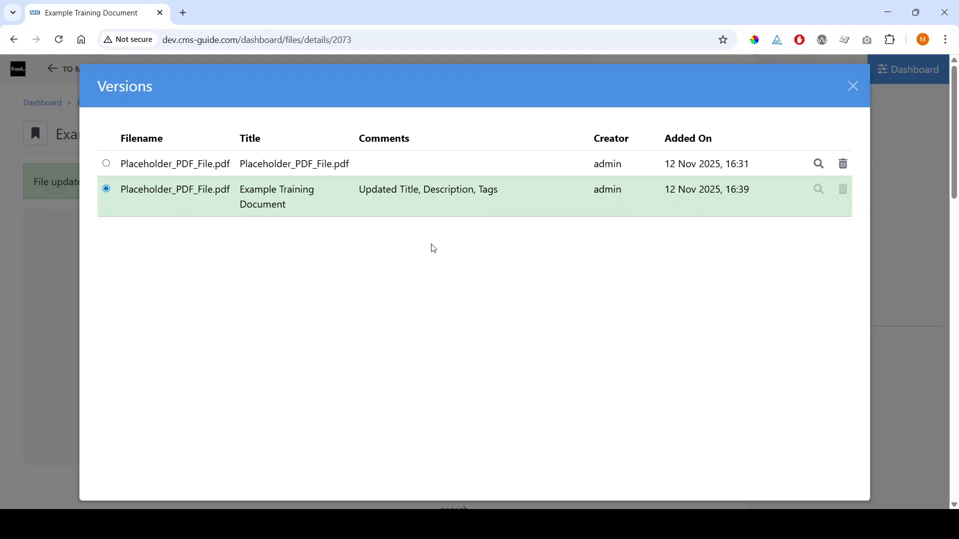
Step: Swap the Example Training Document's file for Placeholder_PDF_File_3.pdf from the computer
{"action": "left_click", "coordinate": [854, 88]}
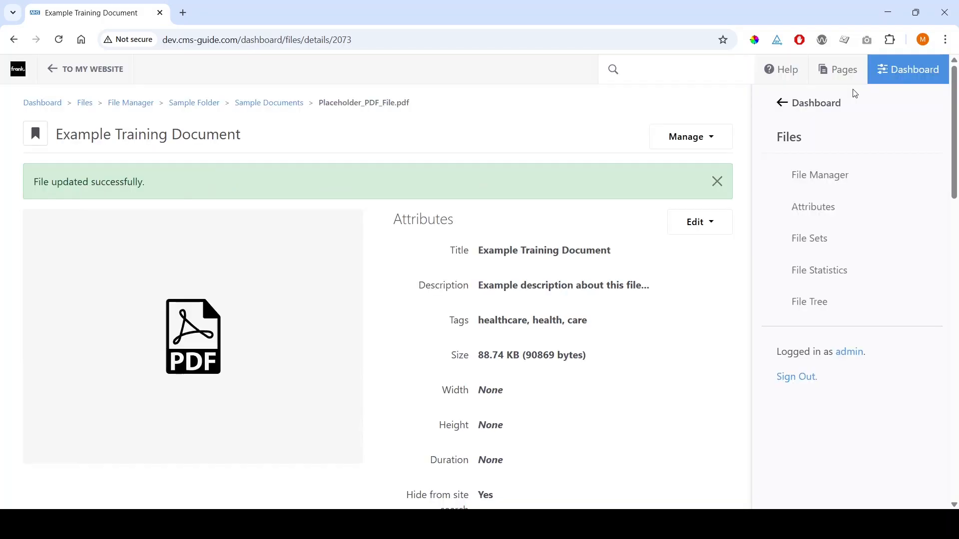
{"action": "left_click", "coordinate": [702, 225]}
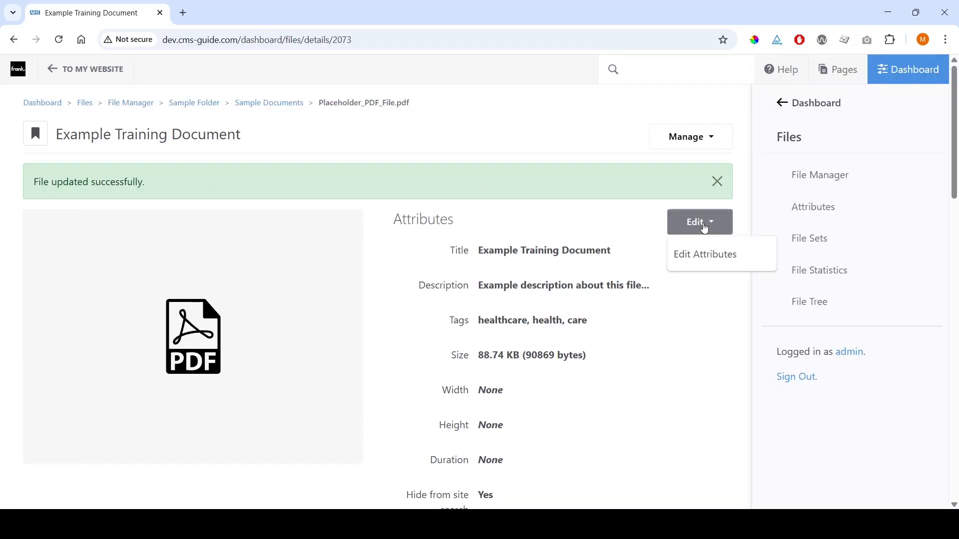
{"action": "left_click", "coordinate": [617, 158]}
{"action": "left_click", "coordinate": [693, 141]}
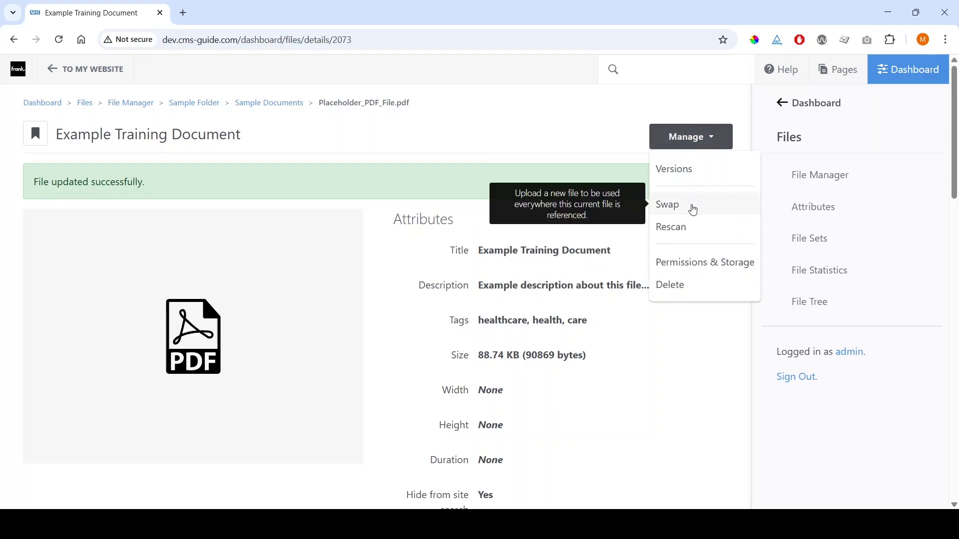
{"action": "left_click", "coordinate": [693, 210]}
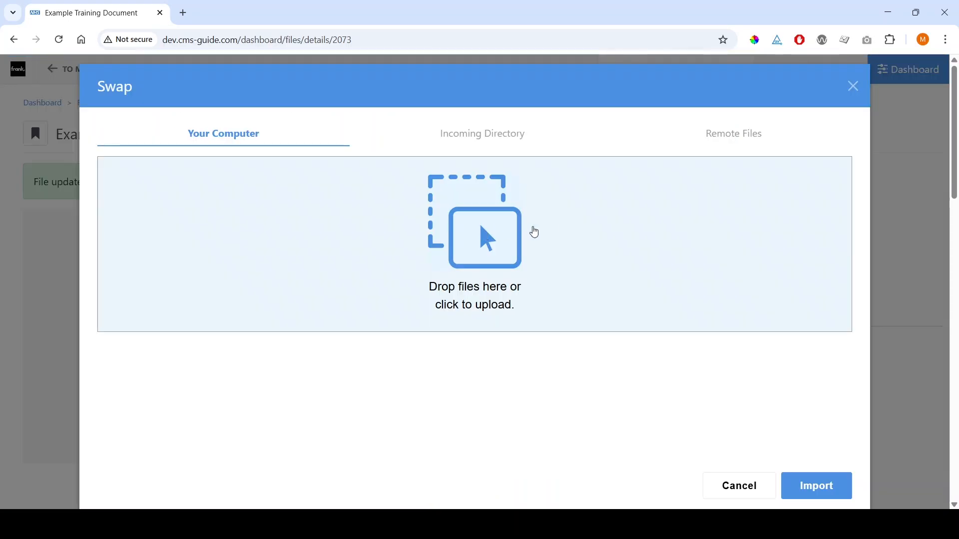
{"action": "left_click", "coordinate": [501, 231]}
{"action": "left_click", "coordinate": [810, 490]}
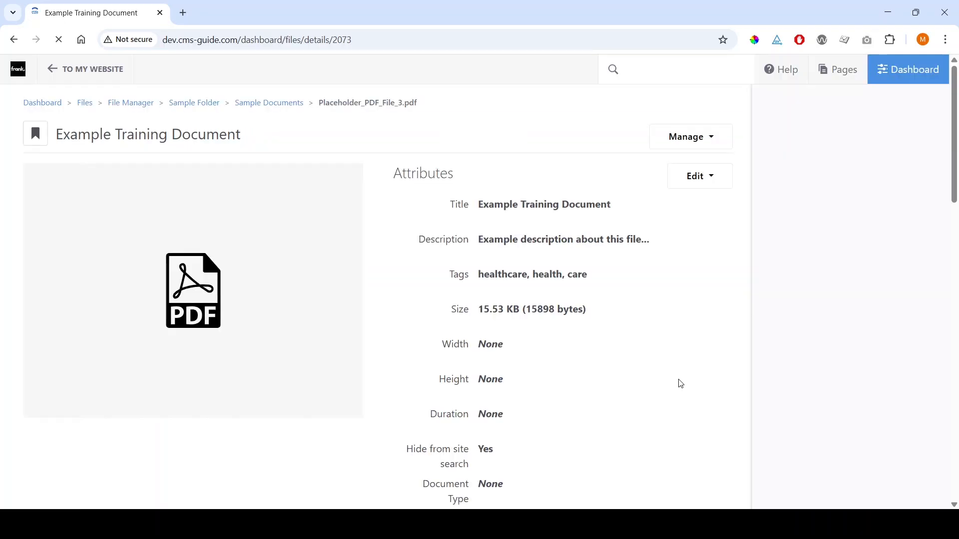
Step: Check the title, description, tags and size on the swapped file's details page
{"action": "scroll", "coordinate": [421, 271], "scroll_direction": "down", "scroll_amount": 2}
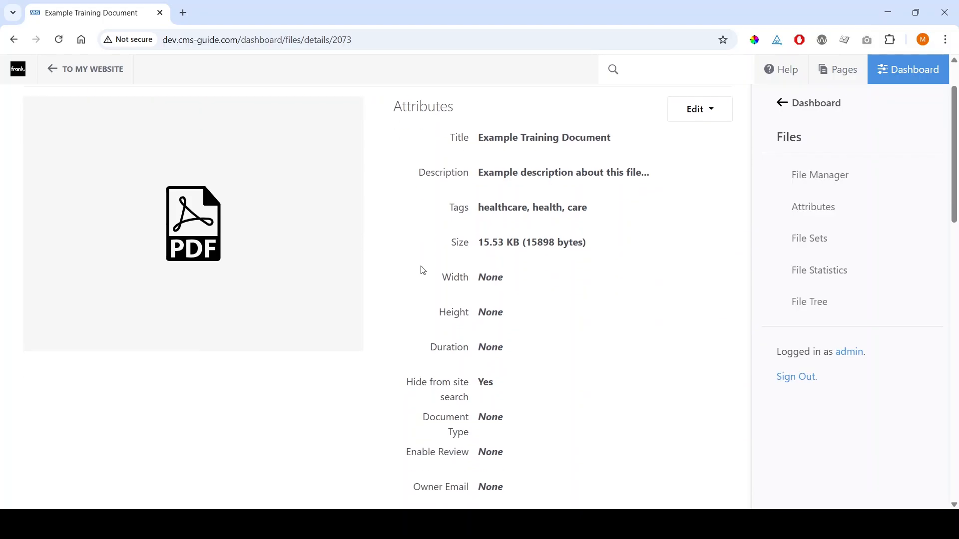
{"action": "scroll", "coordinate": [423, 270], "scroll_direction": "up", "scroll_amount": 1}
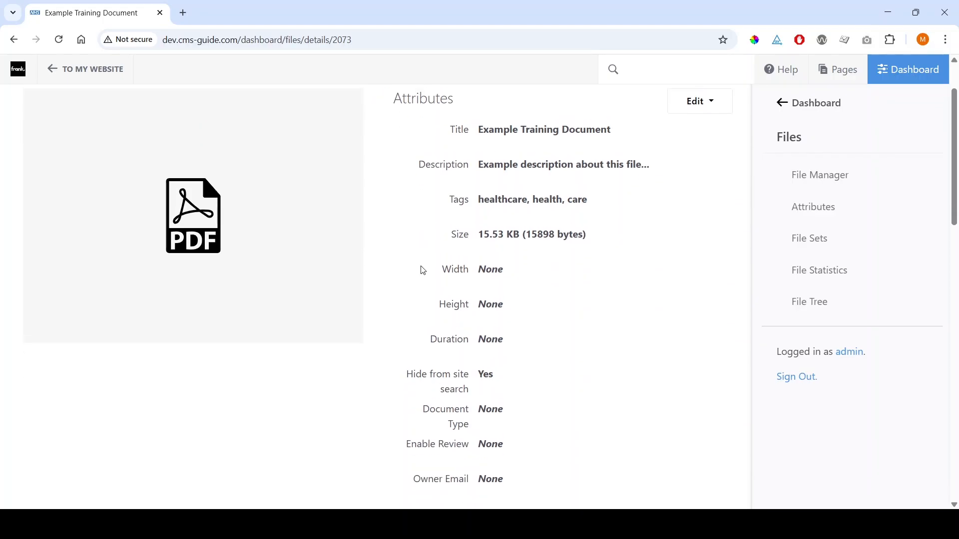
{"action": "left_click_drag", "start_coordinate": [494, 173], "coordinate": [567, 192]}
{"action": "left_click", "coordinate": [532, 303]}
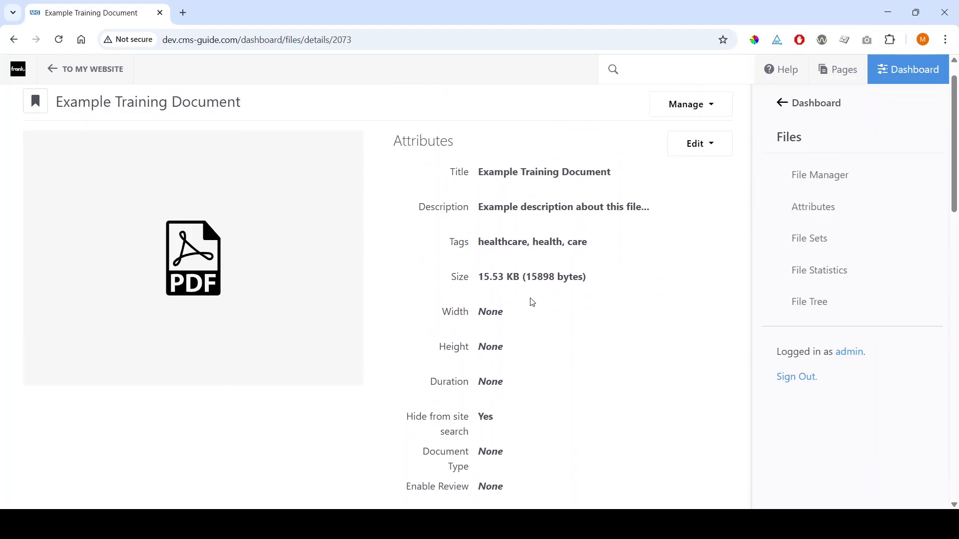
Step: Examine the file name in the swapped document's direct URL
{"action": "scroll", "coordinate": [533, 302], "scroll_direction": "down", "scroll_amount": 10}
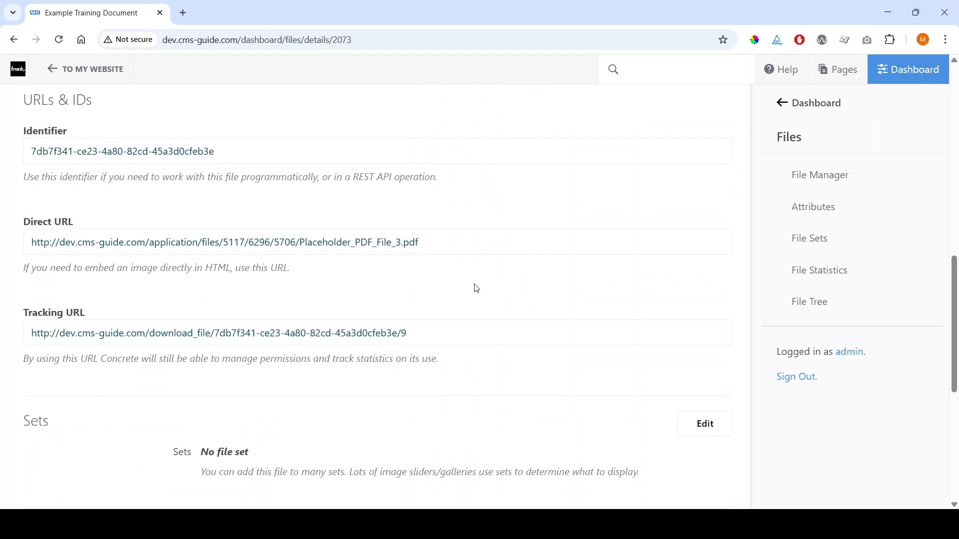
{"action": "left_click_drag", "start_coordinate": [393, 244], "coordinate": [434, 248]}
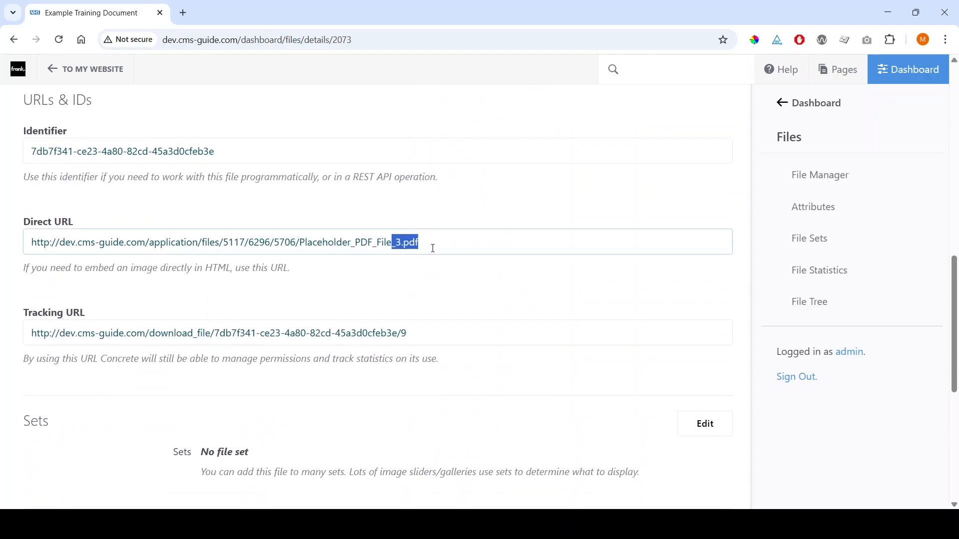
{"action": "triple_click", "coordinate": [434, 249]}
{"action": "left_click", "coordinate": [483, 284]}
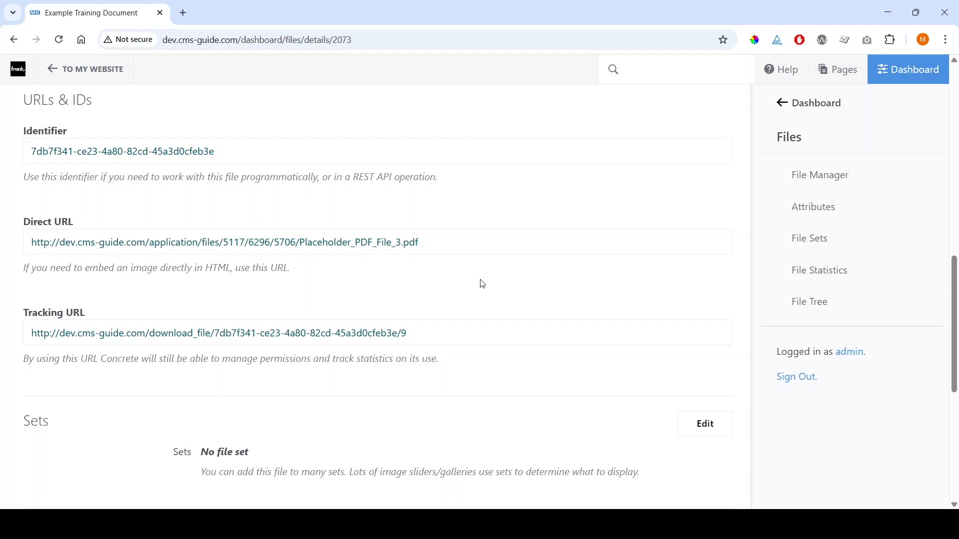
{"action": "triple_click", "coordinate": [440, 247]}
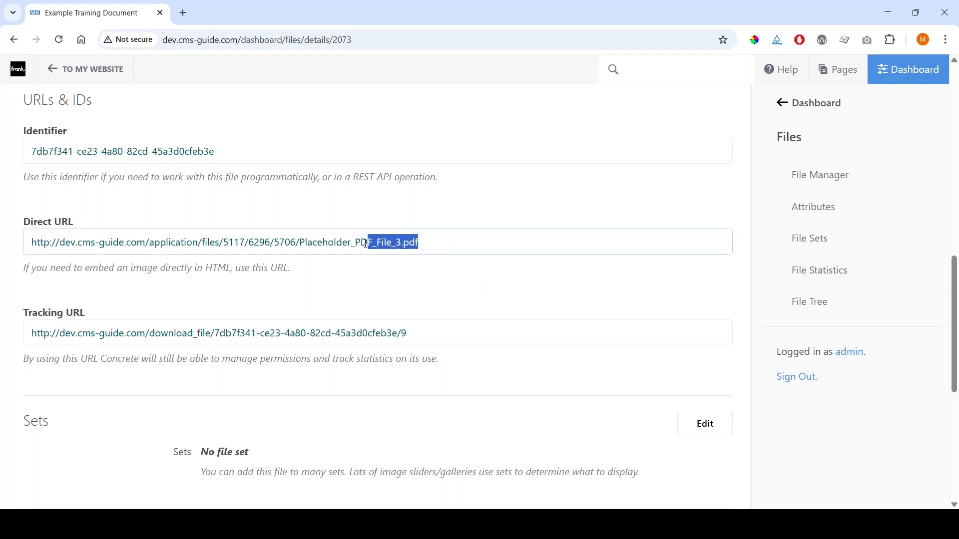
{"action": "left_click", "coordinate": [464, 278]}
Step: Open the document's list of versions and review the comment on the newest version
{"action": "scroll", "coordinate": [464, 278], "scroll_direction": "up", "scroll_amount": 10}
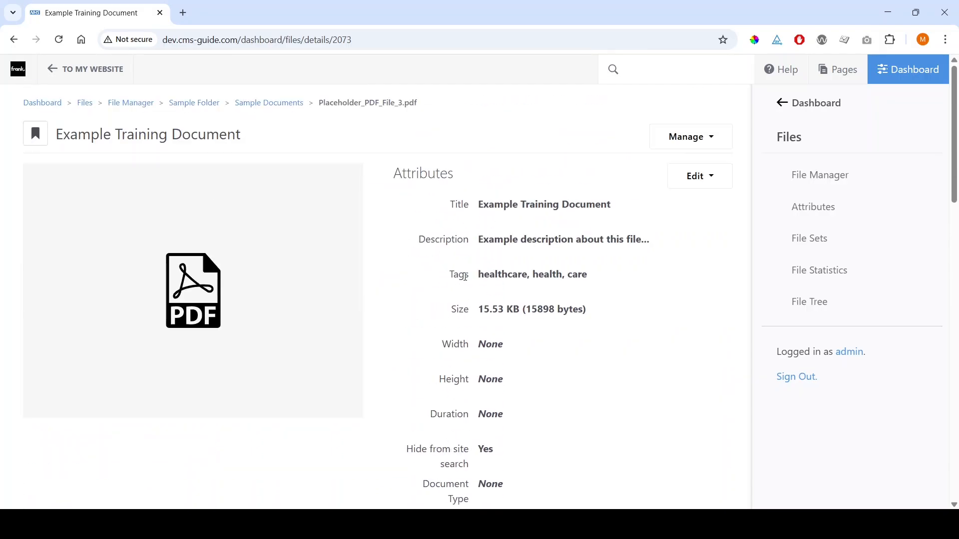
{"action": "left_click", "coordinate": [700, 136]}
{"action": "left_click", "coordinate": [692, 166]}
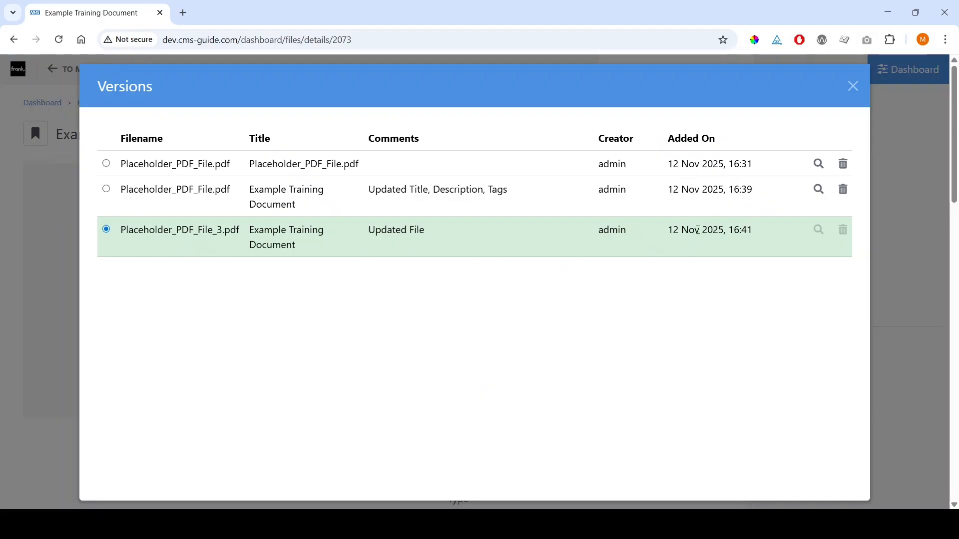
{"action": "left_click_drag", "start_coordinate": [371, 231], "coordinate": [436, 235]}
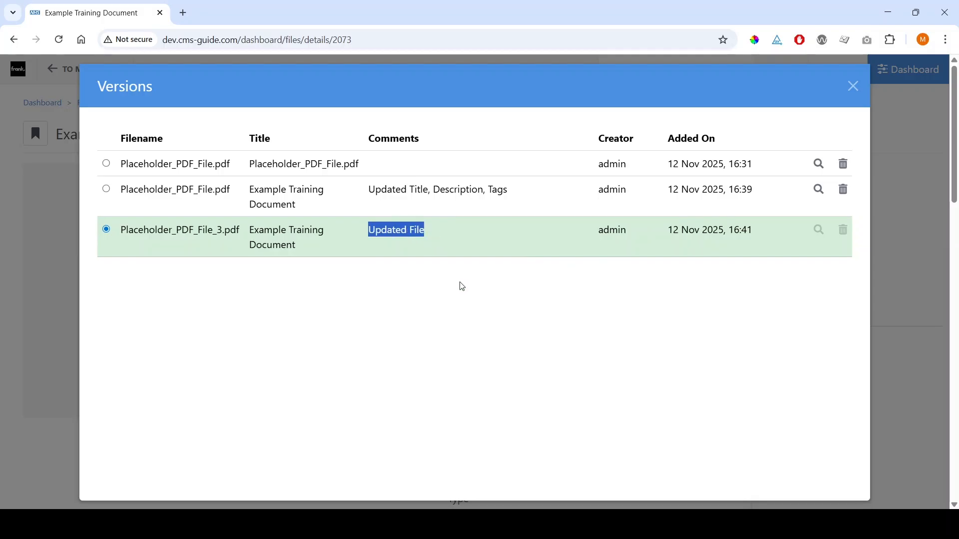
{"action": "left_click", "coordinate": [372, 288]}
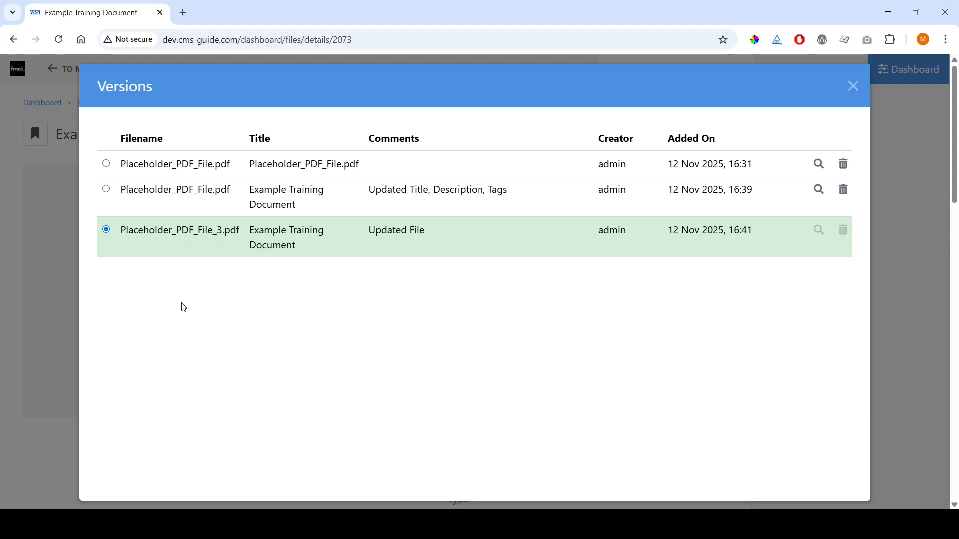
Step: Make the version commented "Updated Title, Description, Tags" active again and delete the Placeholder_PDF_File_3.pdf version
{"action": "left_click", "coordinate": [106, 190]}
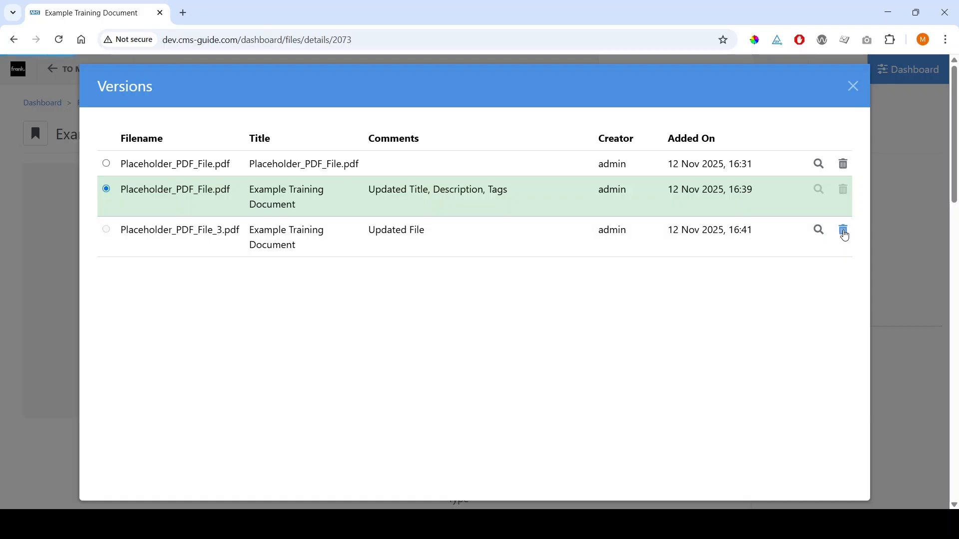
{"action": "left_click", "coordinate": [845, 236]}
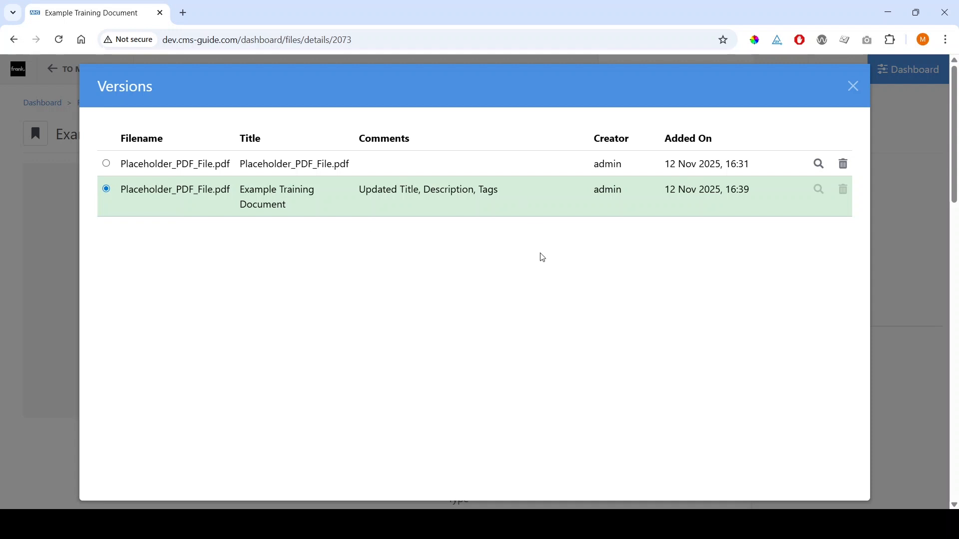
{"action": "left_click", "coordinate": [853, 87]}
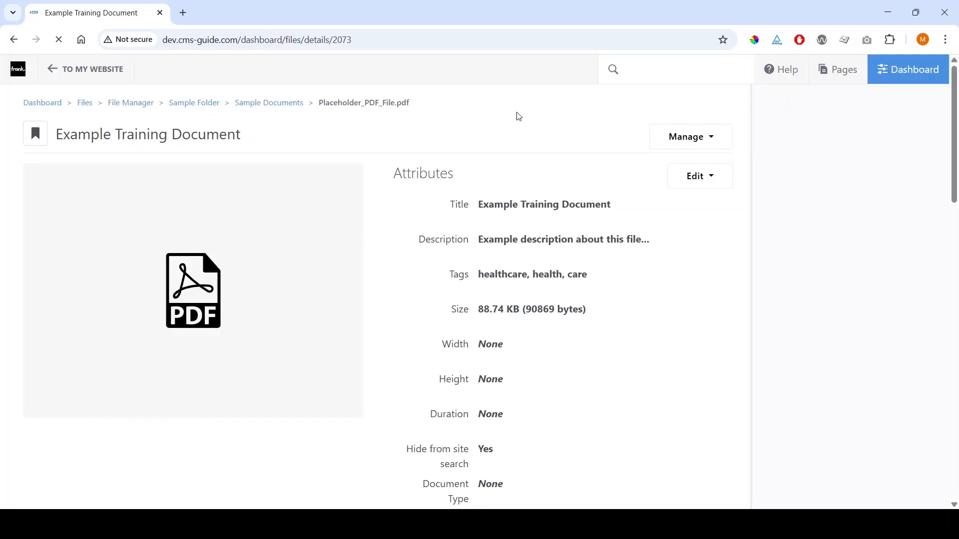
Step: Search File Statistics for downloads of Example Training Document, choosing it from the recent uploads
{"action": "scroll", "coordinate": [578, 302], "scroll_direction": "down", "scroll_amount": 15}
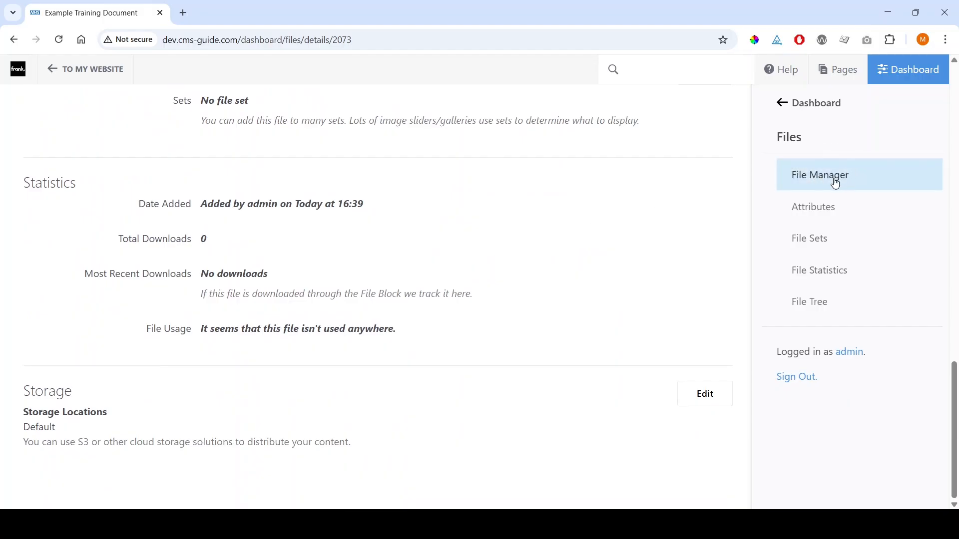
{"action": "left_click", "coordinate": [844, 274]}
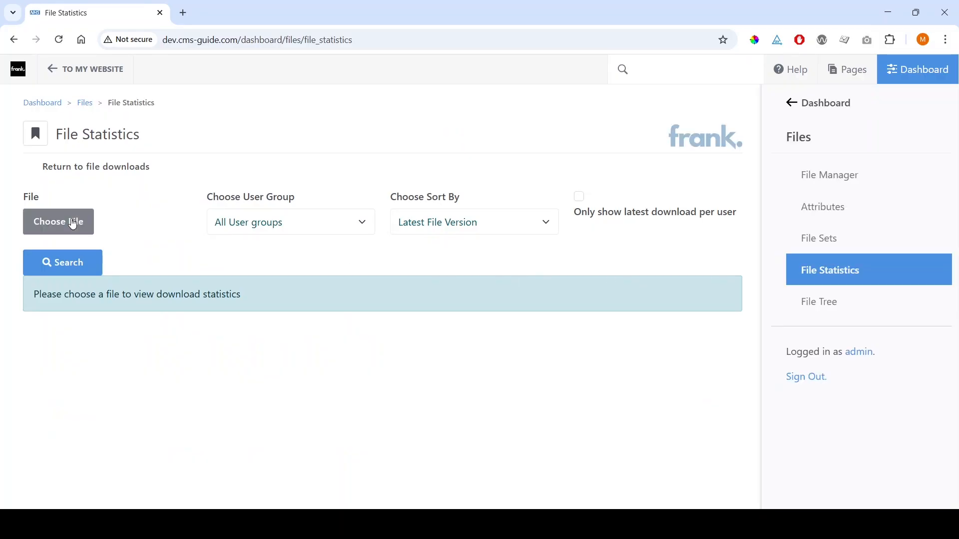
{"action": "left_click", "coordinate": [57, 227]}
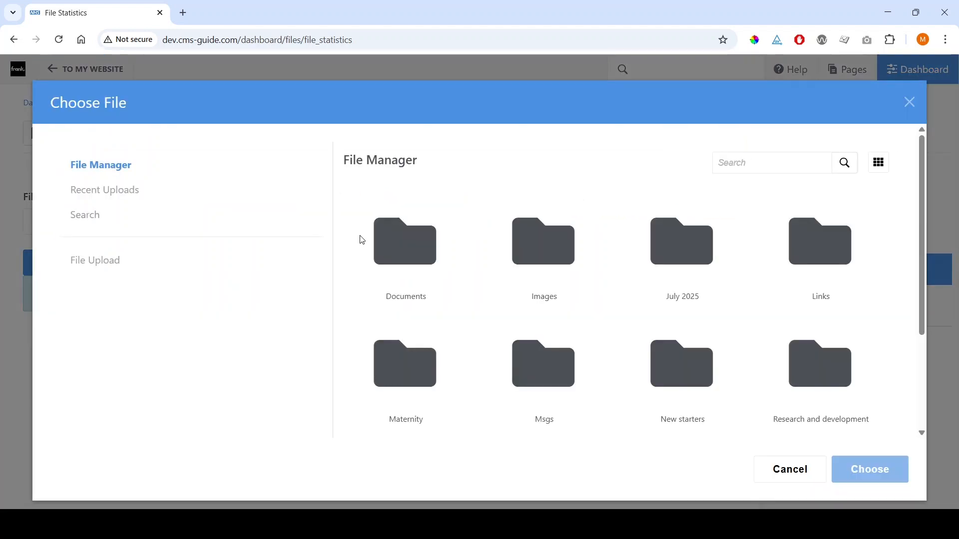
{"action": "left_click", "coordinate": [120, 193]}
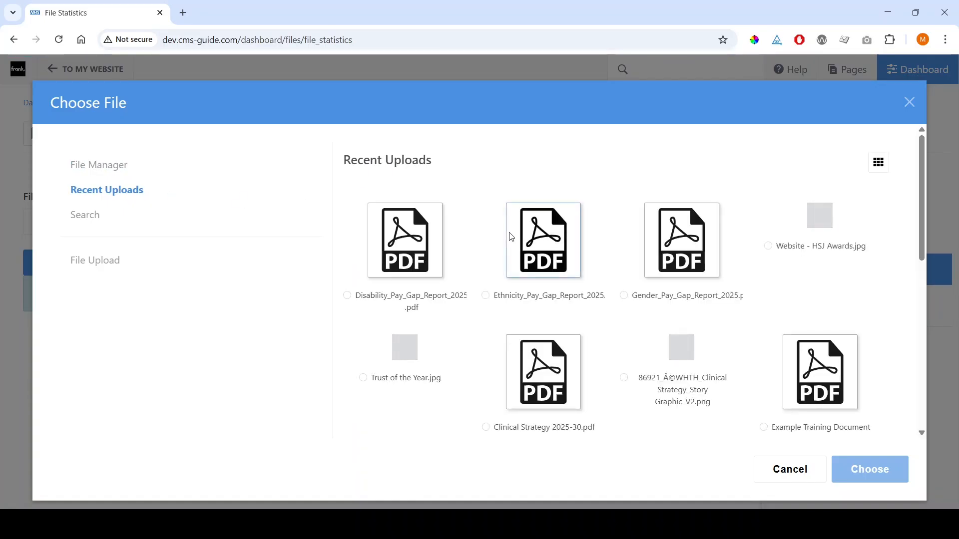
{"action": "scroll", "coordinate": [654, 238], "scroll_direction": "down", "scroll_amount": 1}
{"action": "scroll", "coordinate": [653, 239], "scroll_direction": "down", "scroll_amount": 1}
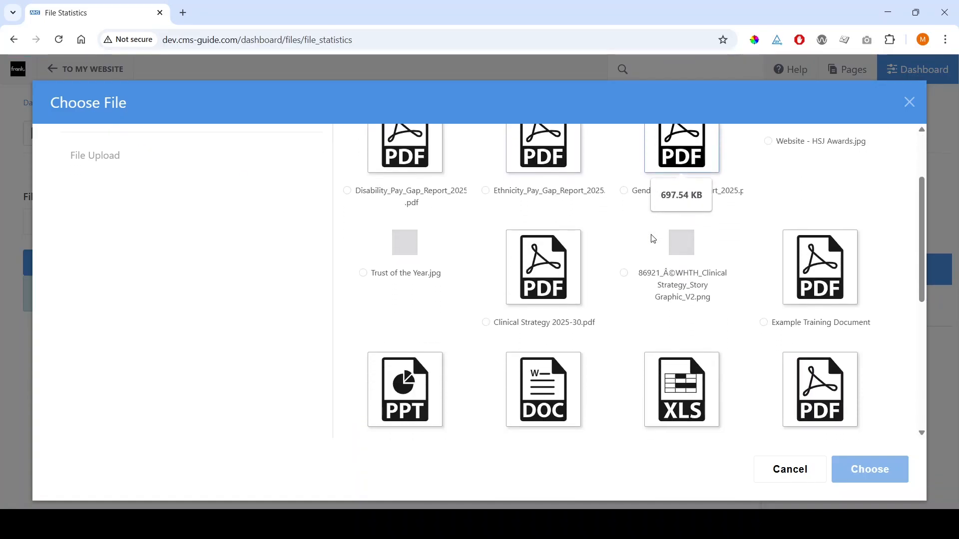
{"action": "scroll", "coordinate": [653, 239], "scroll_direction": "down", "scroll_amount": 1}
{"action": "scroll", "coordinate": [653, 238], "scroll_direction": "down", "scroll_amount": 1}
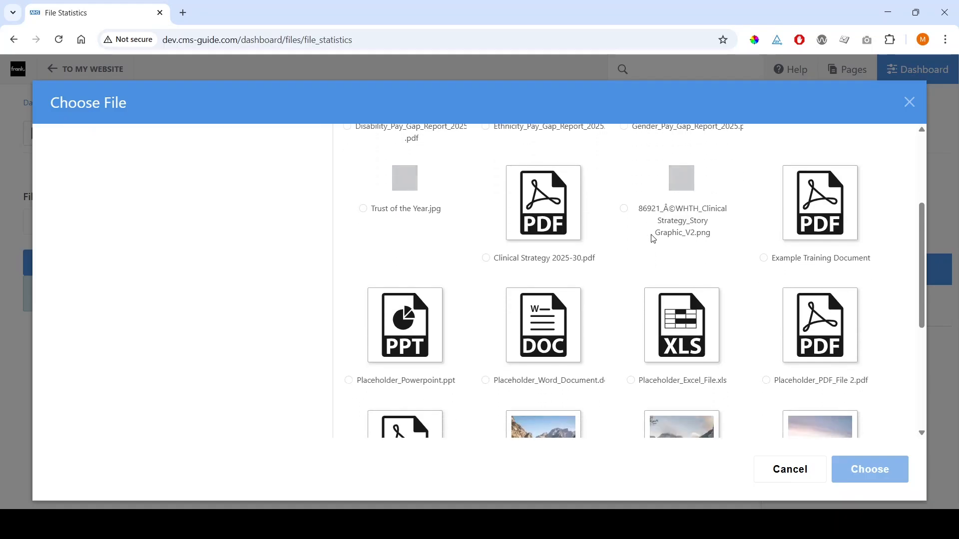
{"action": "left_click", "coordinate": [832, 223]}
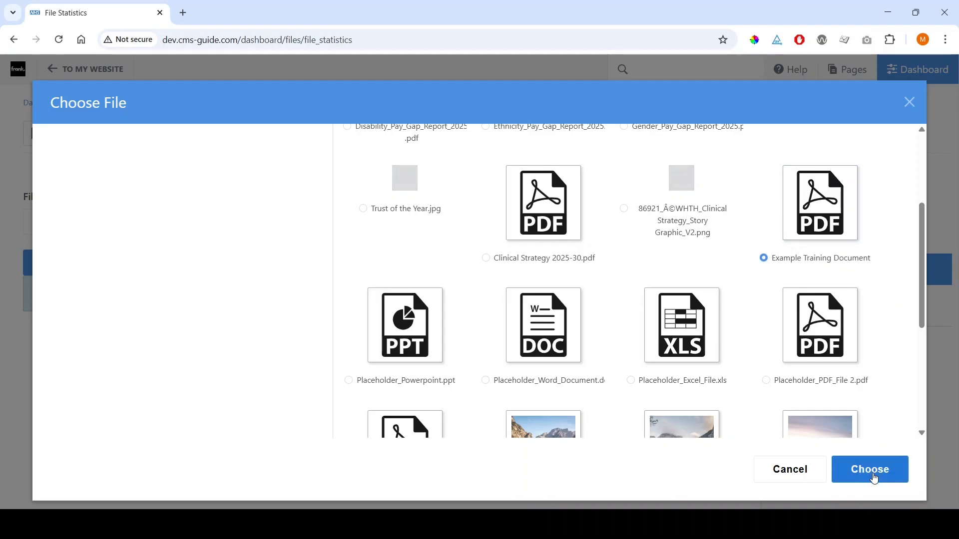
{"action": "left_click", "coordinate": [874, 478]}
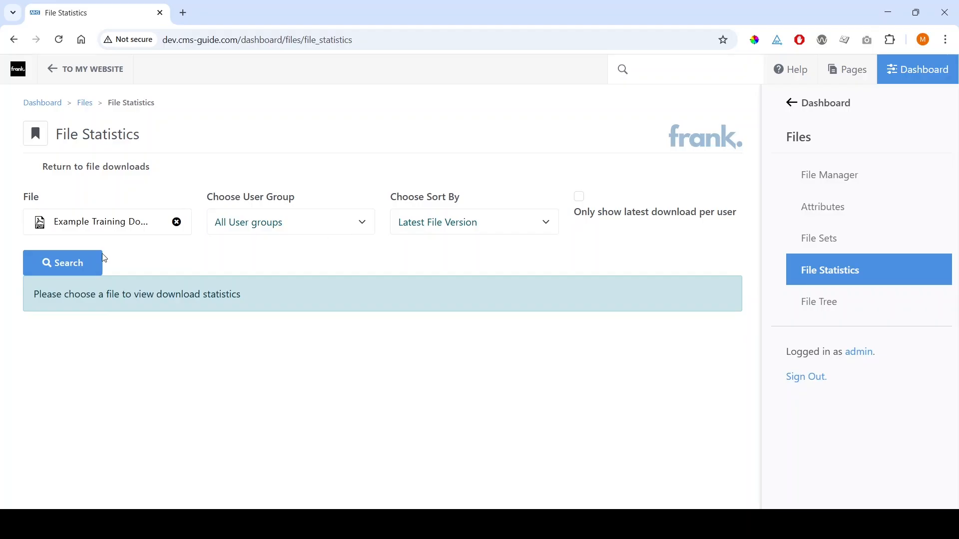
{"action": "left_click", "coordinate": [85, 263]}
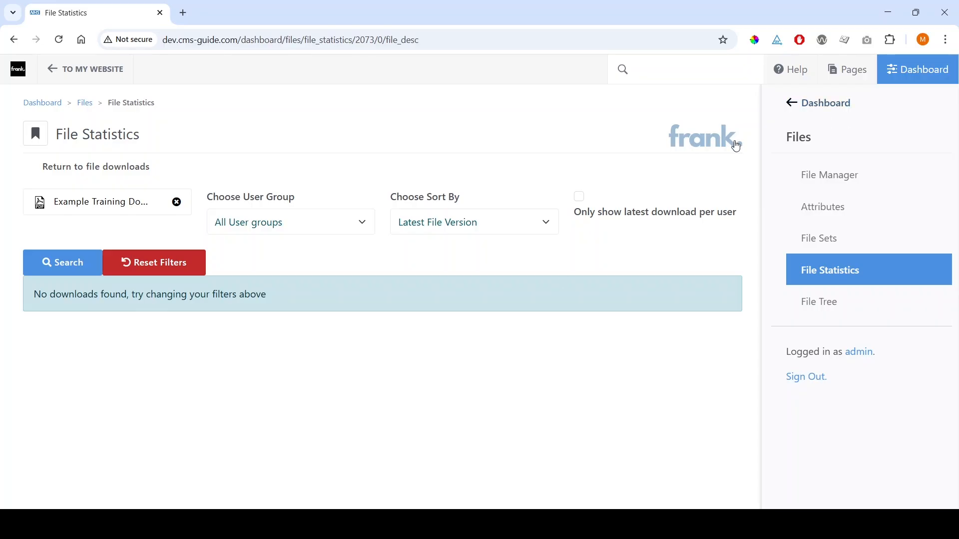
Step: Open the File Manager in a new browser tab and view Example Training Document's details from Sample Folder > Sample Documents
{"action": "middle_click", "coordinate": [808, 185]}
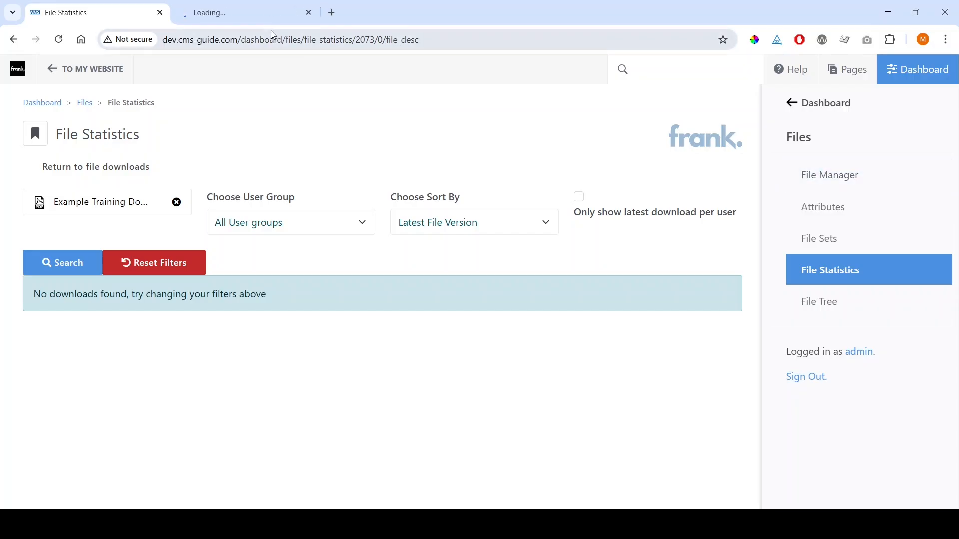
{"action": "left_click", "coordinate": [231, 16]}
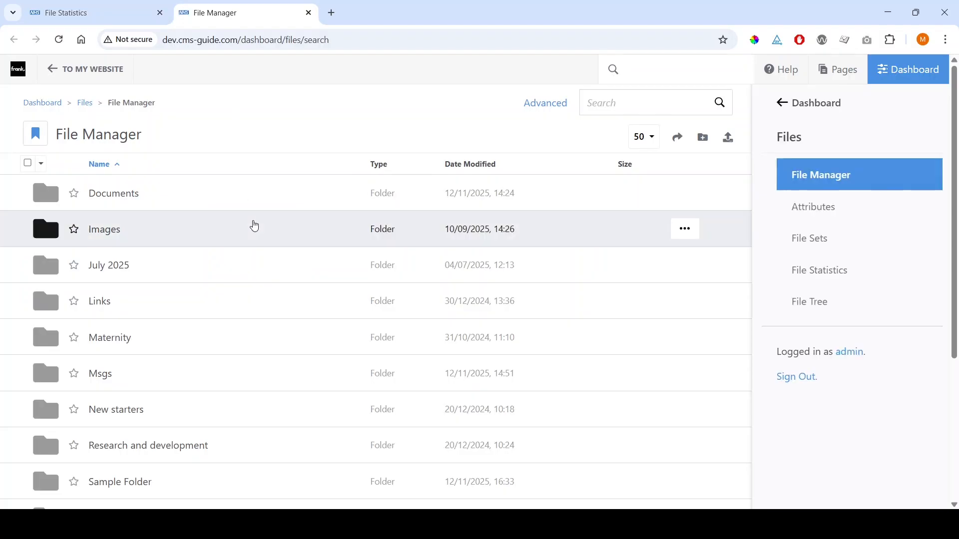
{"action": "scroll", "coordinate": [253, 225], "scroll_direction": "down", "scroll_amount": 5}
{"action": "left_click", "coordinate": [209, 281]}
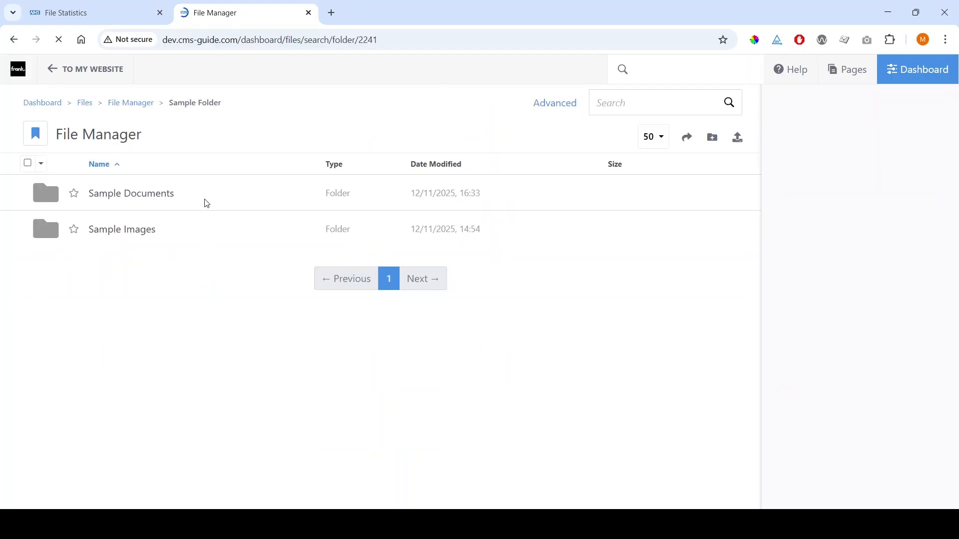
{"action": "left_click", "coordinate": [186, 199]}
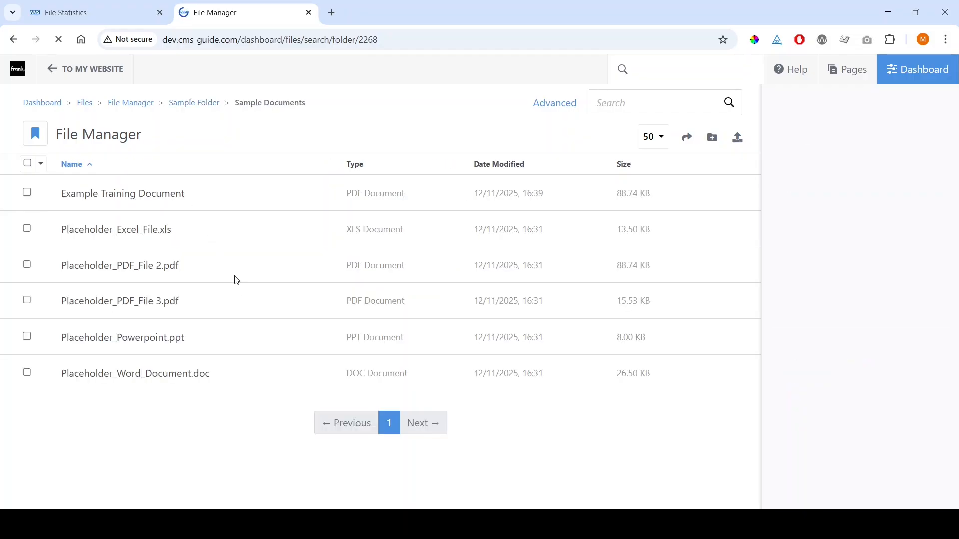
{"action": "left_click", "coordinate": [200, 194]}
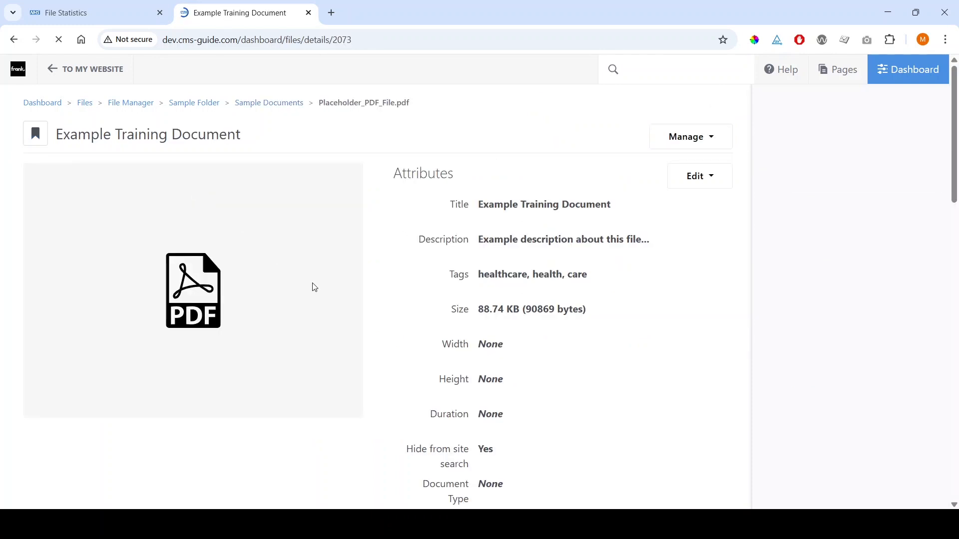
Step: Find the Example Training Document's direct URL and select the whole address
{"action": "scroll", "coordinate": [313, 285], "scroll_direction": "down", "scroll_amount": 10}
{"action": "scroll", "coordinate": [313, 285], "scroll_direction": "down", "scroll_amount": 3}
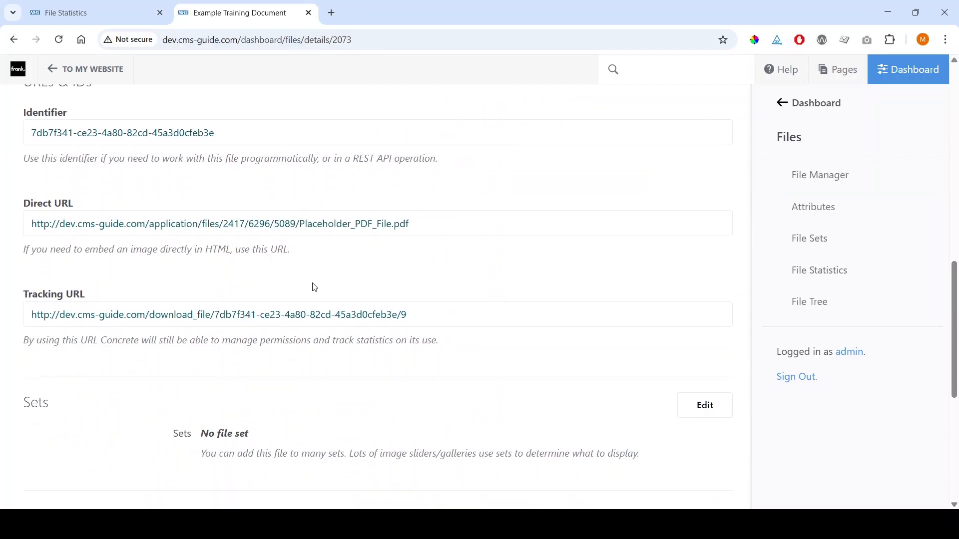
{"action": "left_click_drag", "start_coordinate": [82, 224], "coordinate": [294, 222]}
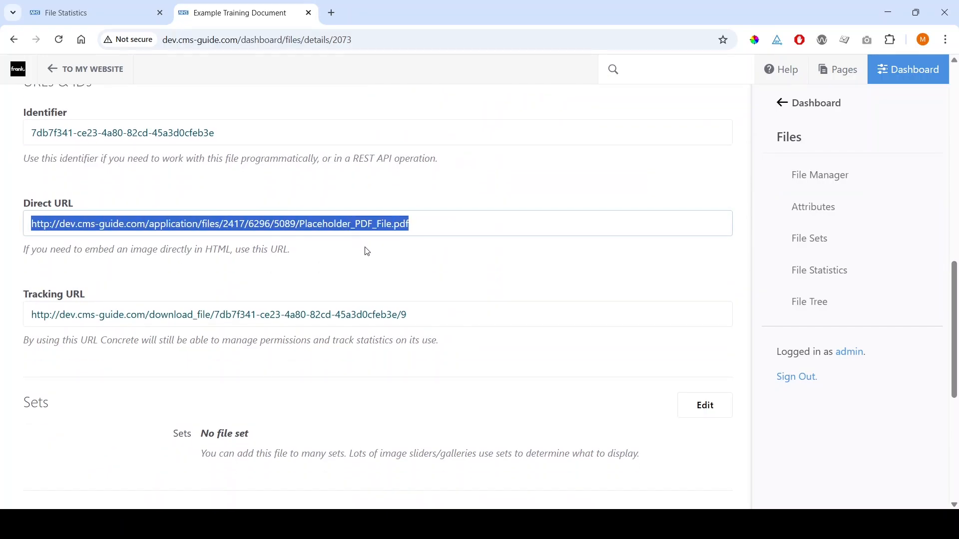
Step: Copy the document's Tracking URL, open it in a new browser tab to load the PDF, and close that tab again
{"action": "left_click", "coordinate": [336, 263]}
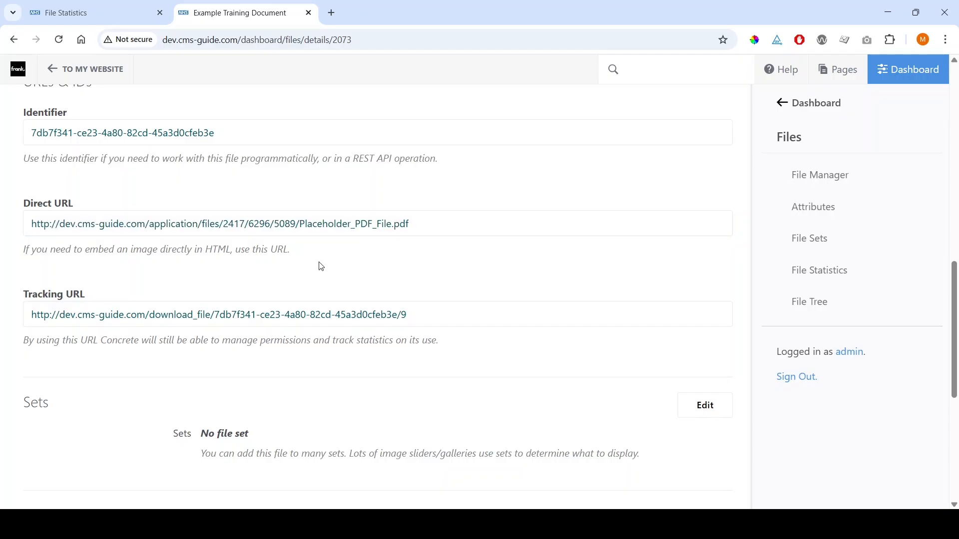
{"action": "left_click_drag", "start_coordinate": [424, 316], "coordinate": [24, 319]}
{"action": "key", "text": "ctrl+c"}
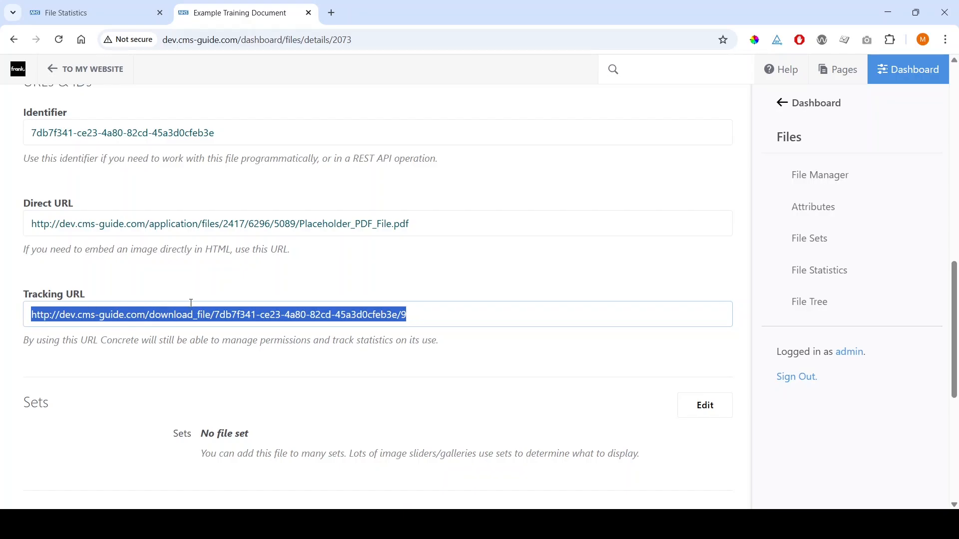
{"action": "left_click", "coordinate": [332, 12]}
{"action": "key", "text": "ctrl+v"}
{"action": "key", "text": "Return"}
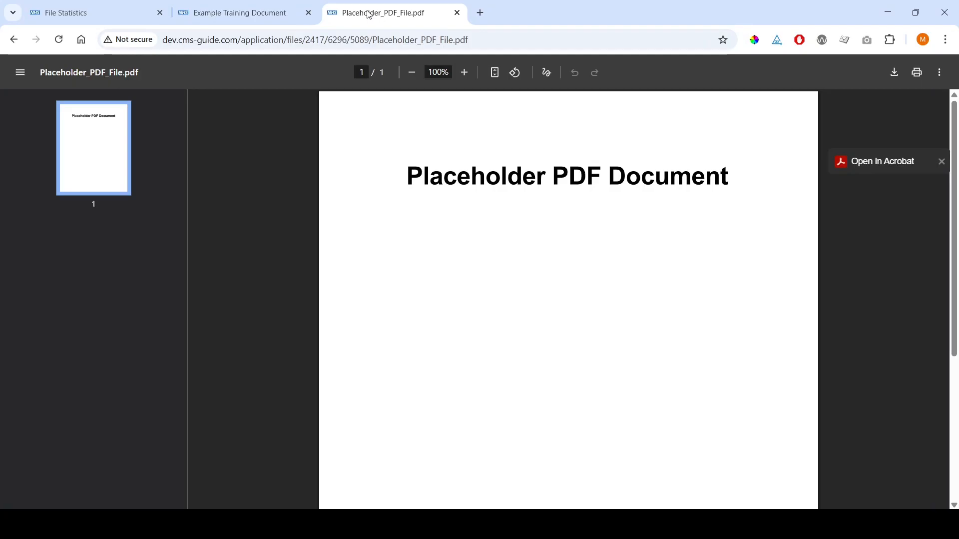
{"action": "left_click", "coordinate": [456, 13]}
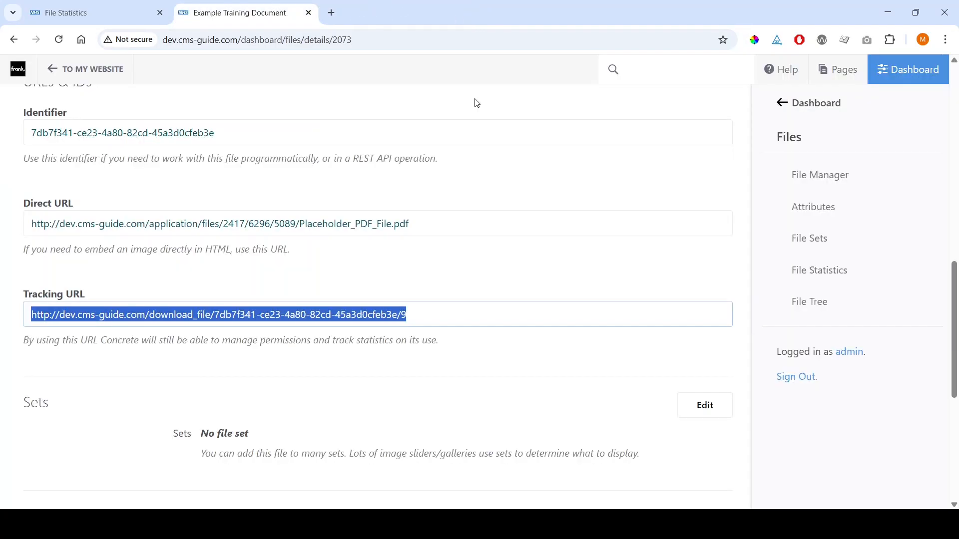
{"action": "left_click", "coordinate": [494, 169]}
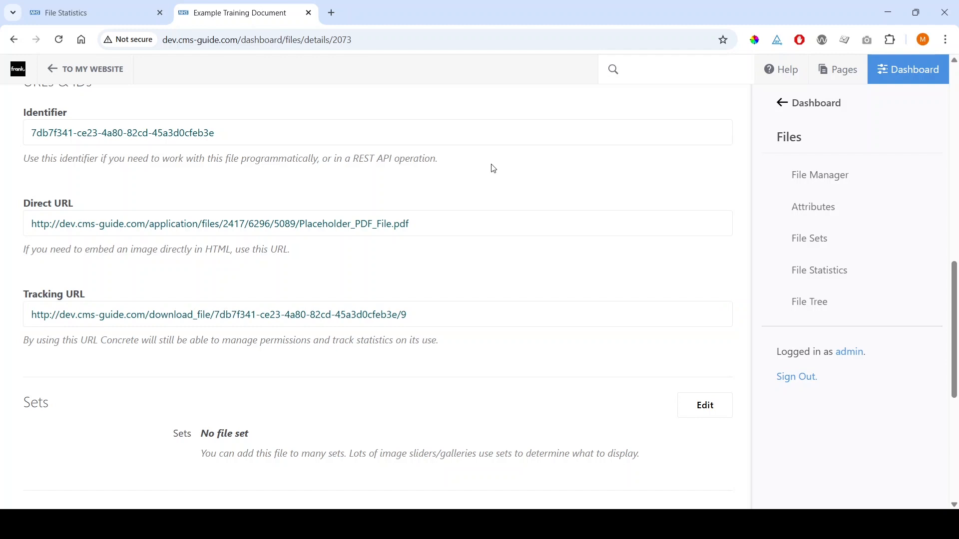
Step: Return to File Statistics and rerun the download search for Example Training Document to check its recorded downloads
{"action": "left_click", "coordinate": [89, 15]}
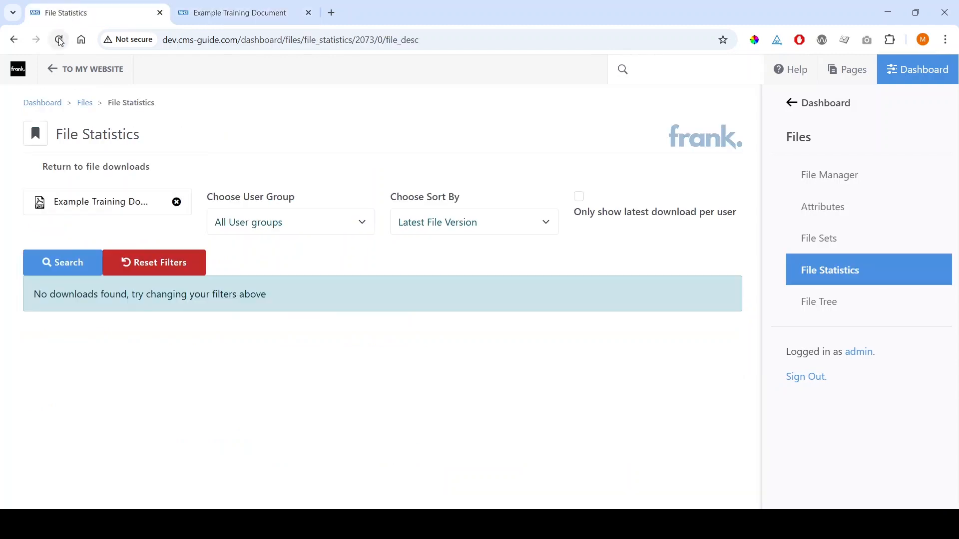
{"action": "left_click", "coordinate": [58, 258]}
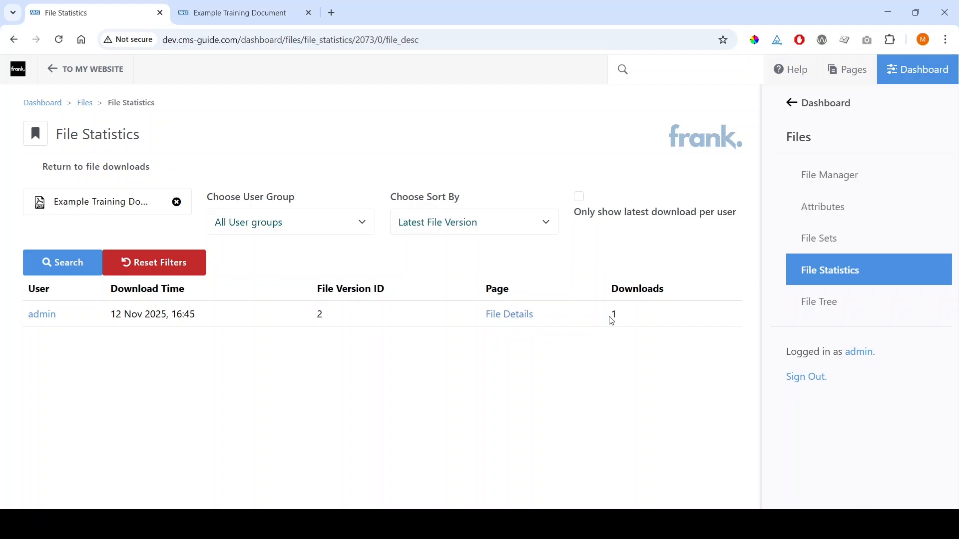
{"action": "left_click_drag", "start_coordinate": [610, 320], "coordinate": [625, 321]}
{"action": "left_click", "coordinate": [635, 322]}
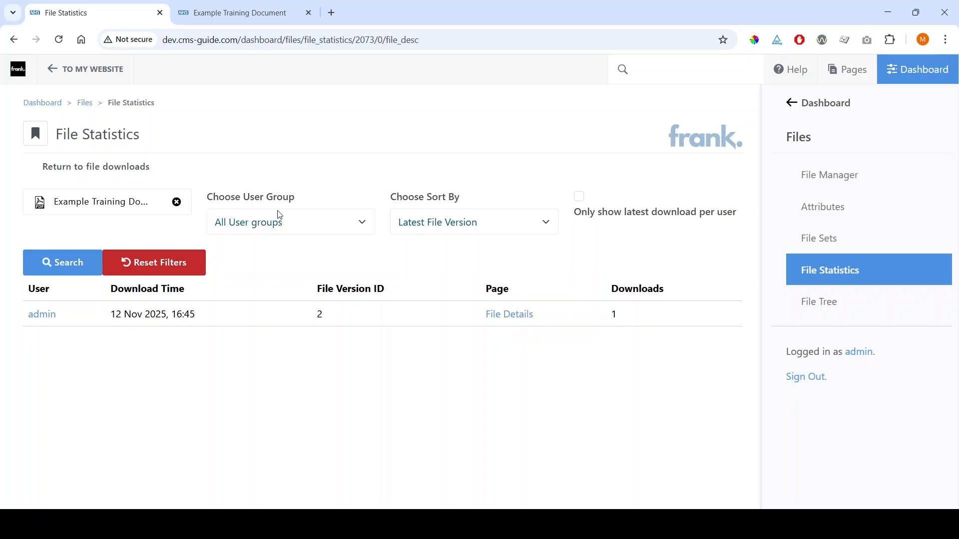